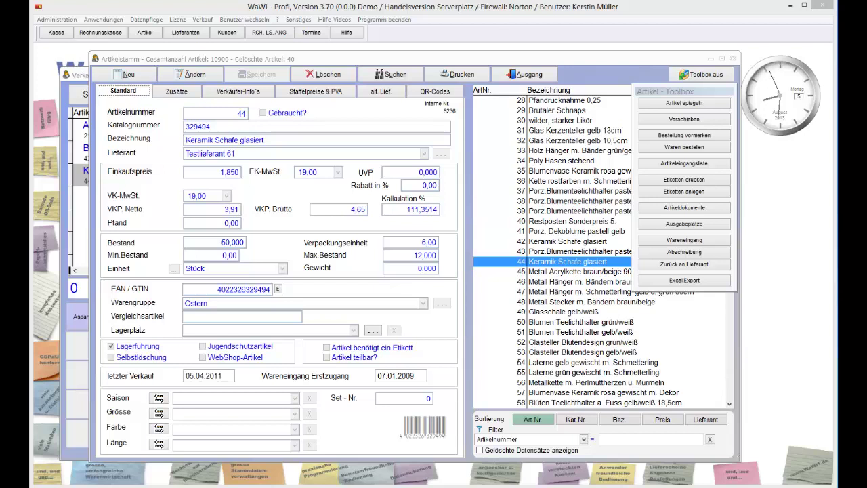
- Edit the Keramik Schafe glasiert article, setting its stock to 60 and marking it as needing a label
left_click(180, 77)
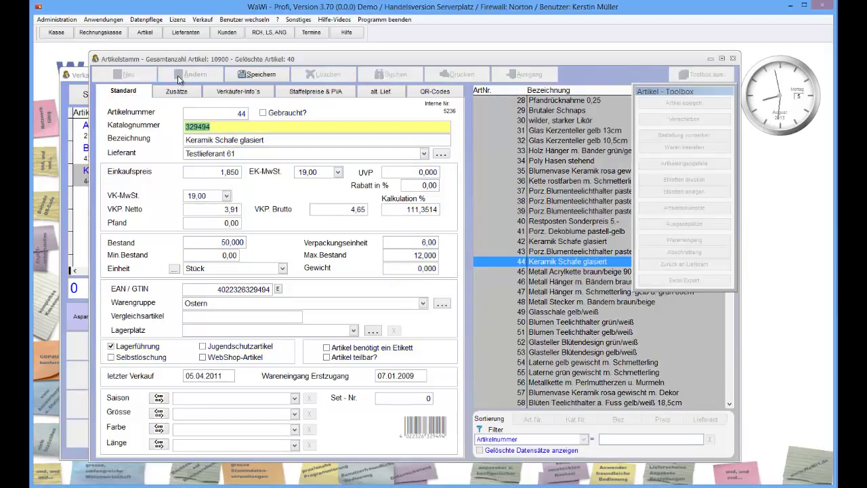
left_click(210, 243)
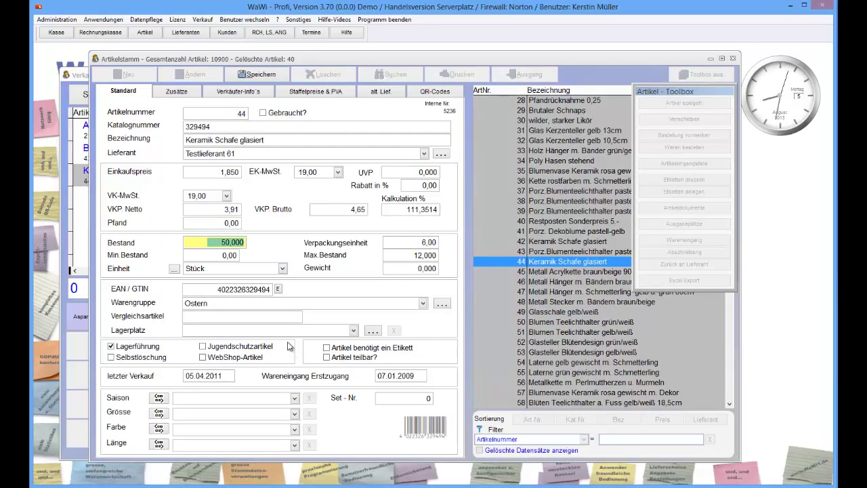
type("60")
left_click(366, 348)
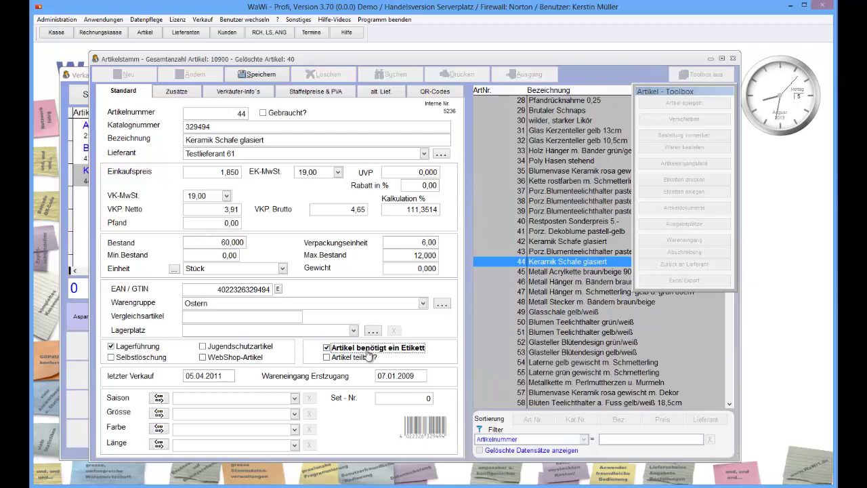
- Save the changed article and agree to create 10 labels for it
left_click(234, 76)
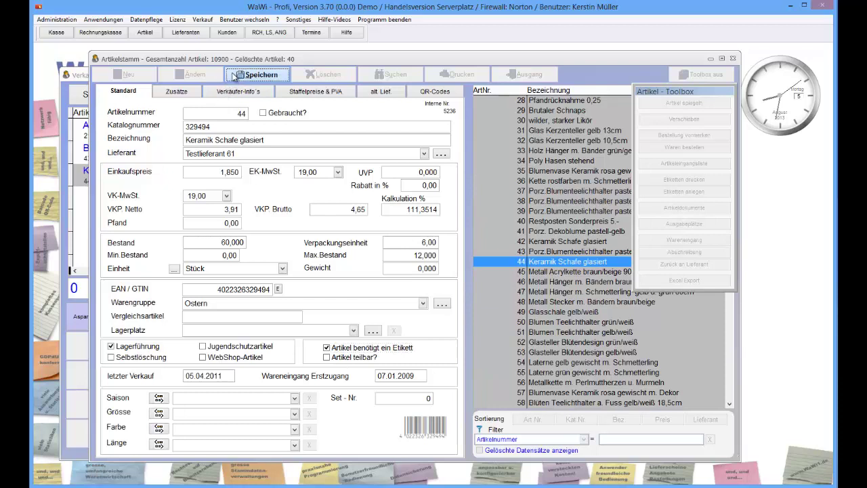
left_click(439, 274)
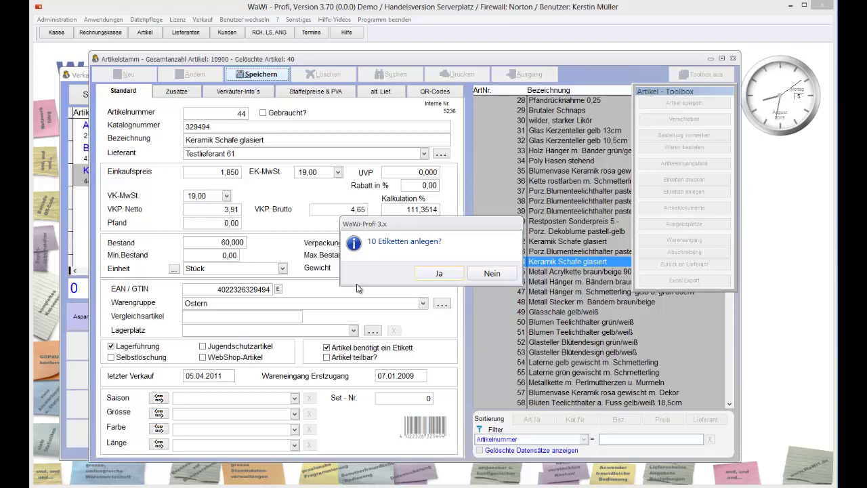
left_click(442, 273)
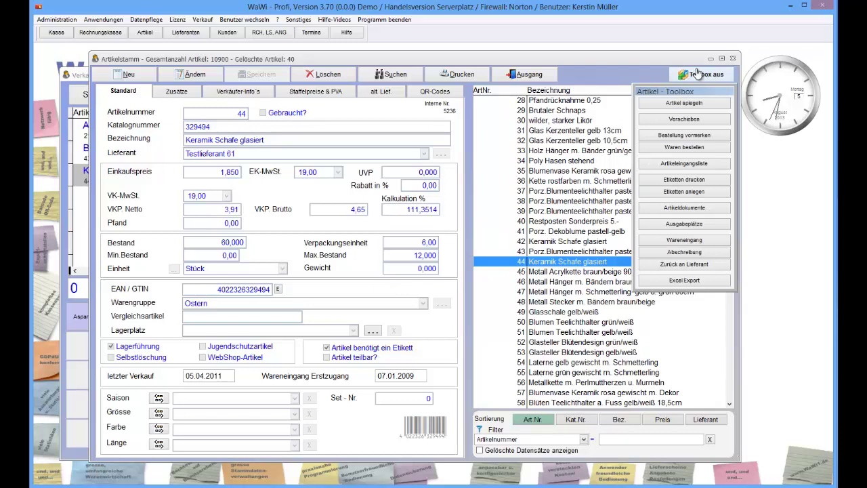
- View the article's label print dialog, then close it without deleting the labels
left_click(684, 179)
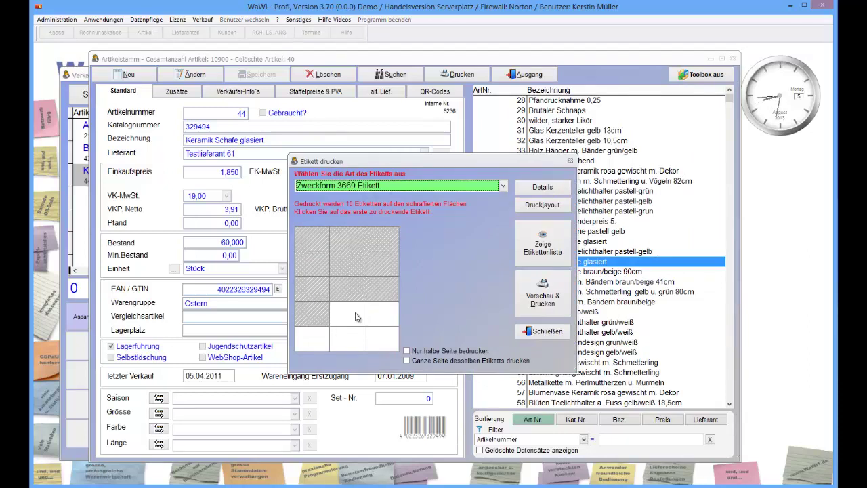
left_click(542, 331)
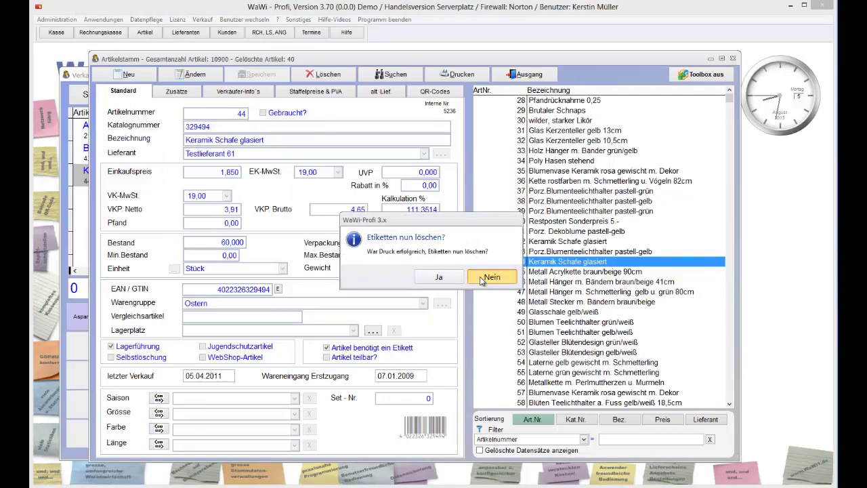
left_click(490, 277)
- Assign the DYMO LabelWriter 400 as the printer for article labels in the system settings and close them
left_click(56, 19)
mouse_move(71, 31)
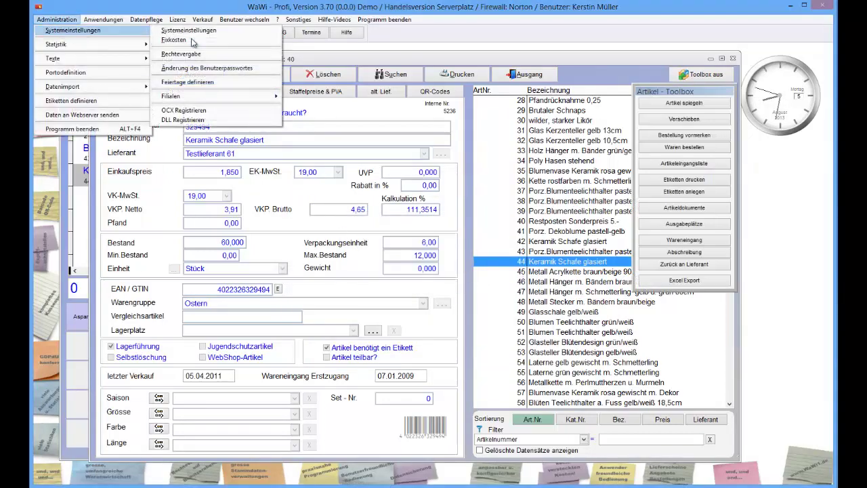
left_click(194, 31)
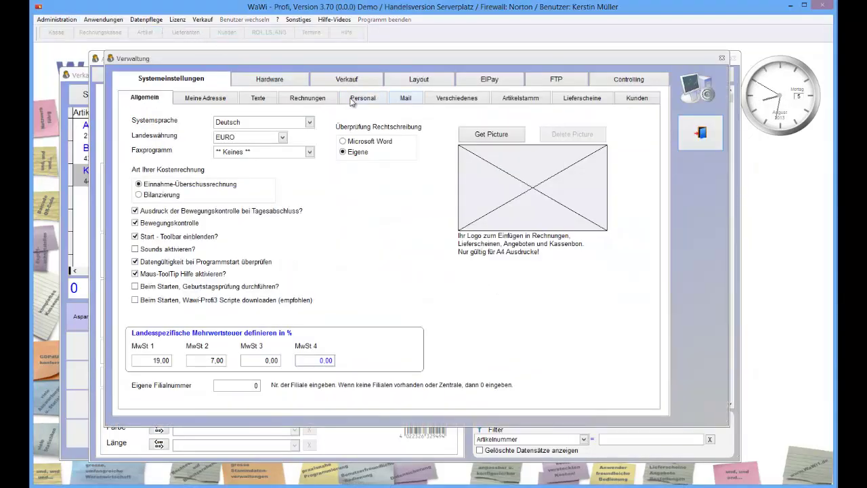
left_click(267, 78)
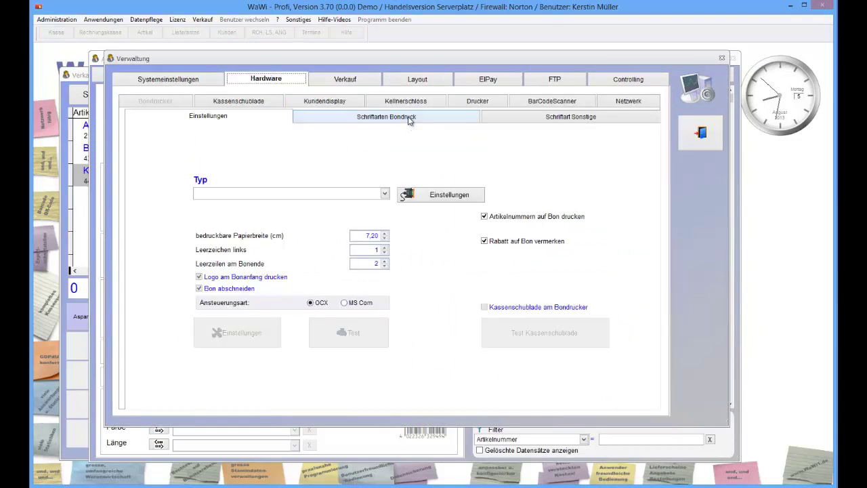
left_click(473, 103)
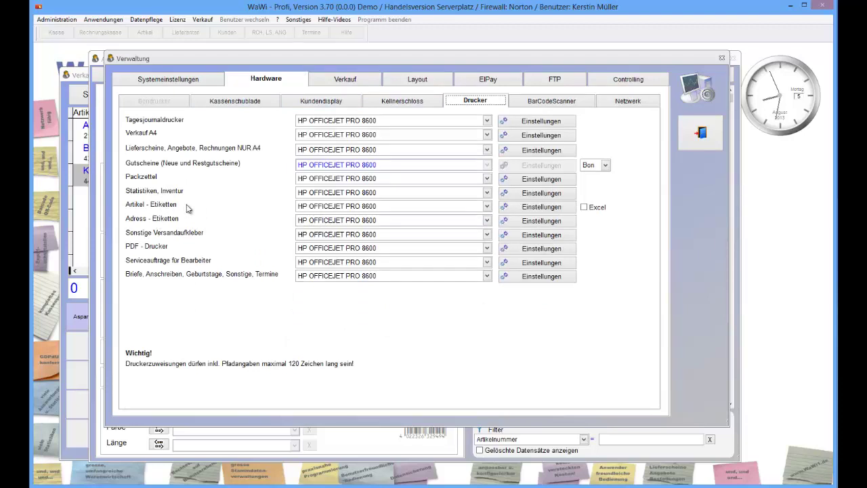
left_click(306, 207)
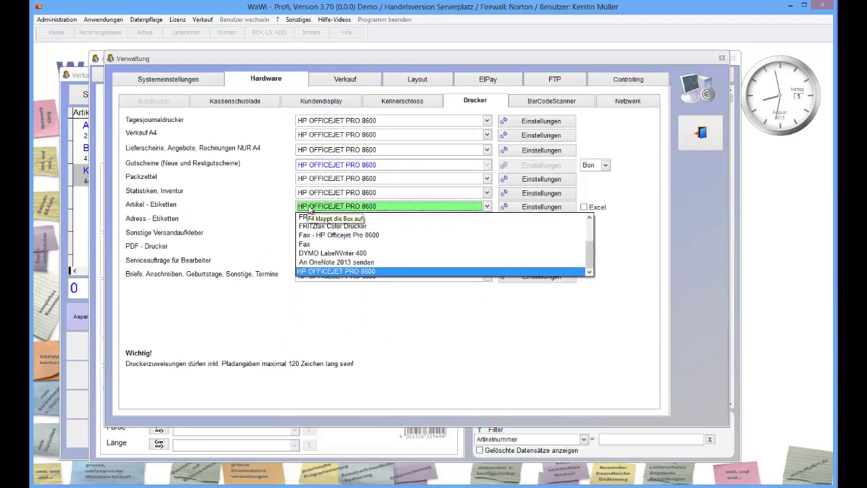
left_click(329, 254)
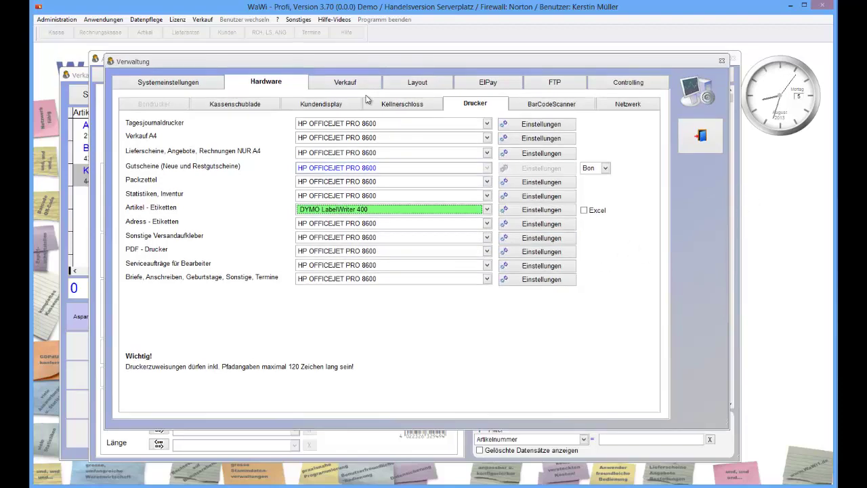
left_click_drag(374, 54, 358, 155)
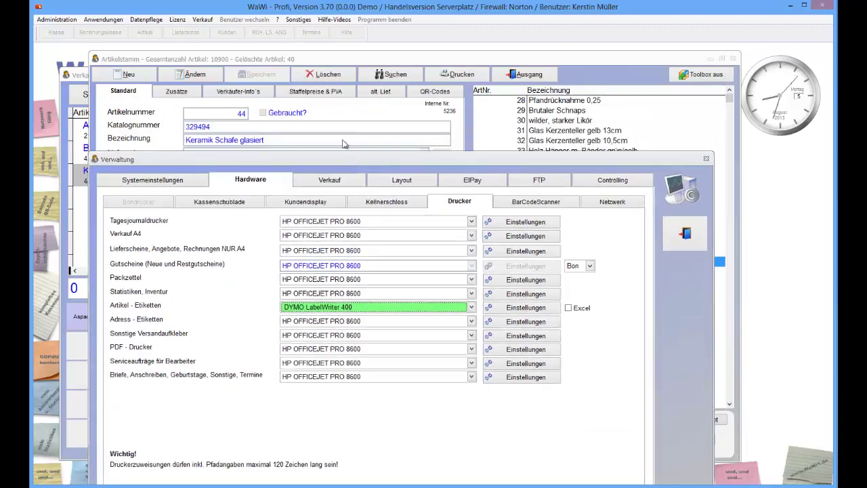
left_click(703, 244)
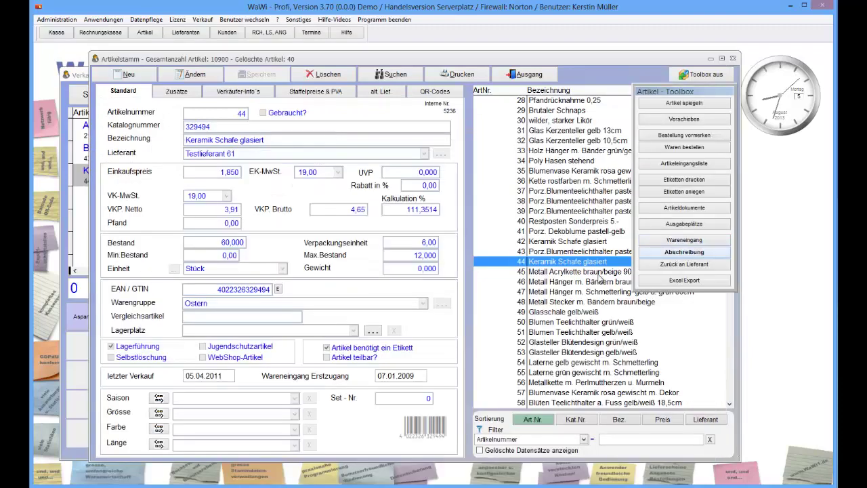
- View the Keramik Schafe glasiert entry in the Dymo label print window, then close it while keeping the labels
left_click(671, 179)
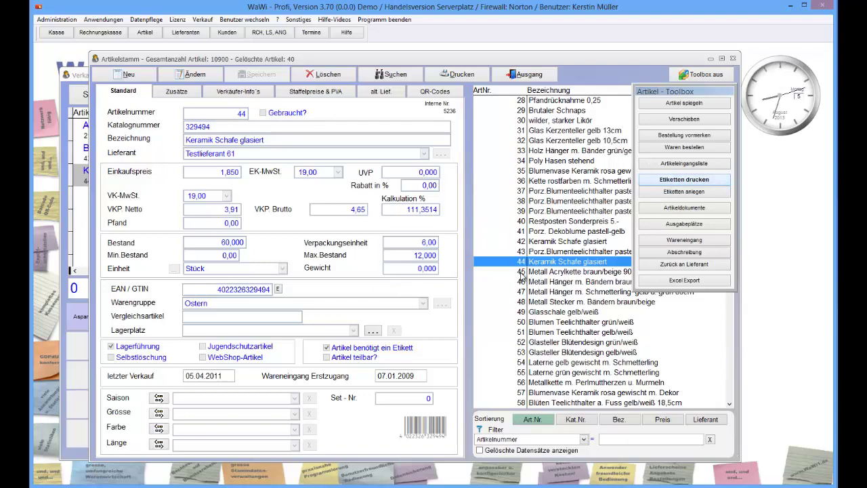
left_click(684, 180)
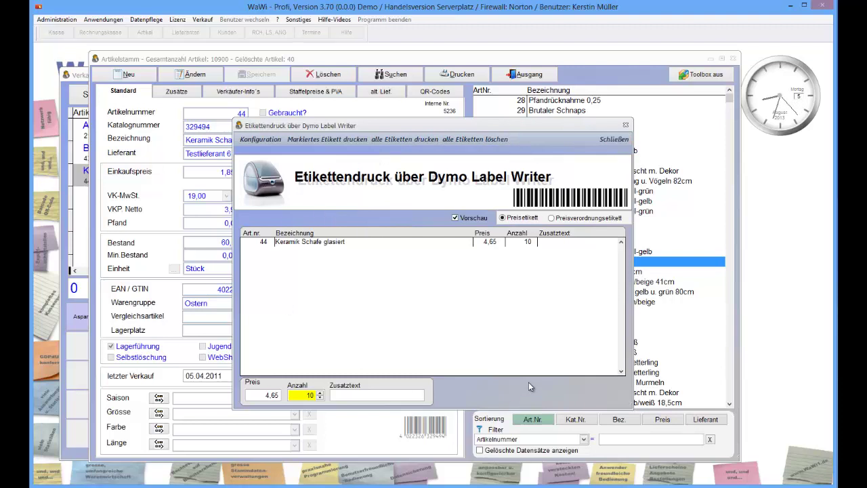
left_click(300, 244)
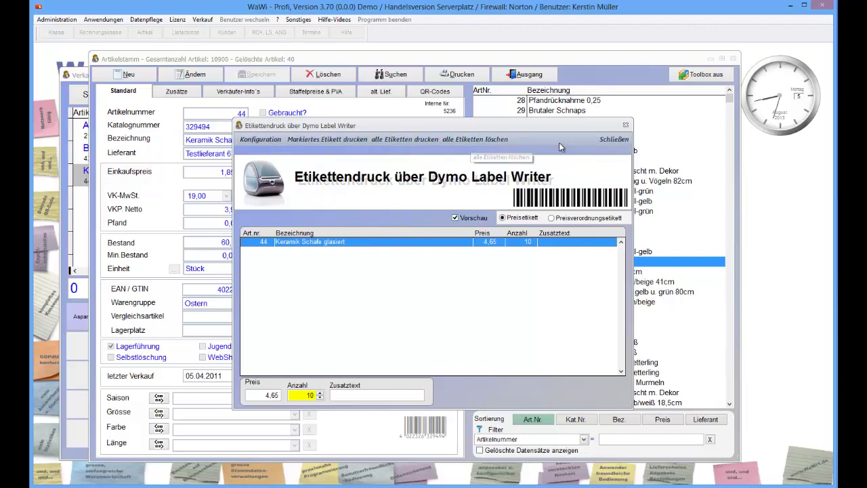
left_click(613, 139)
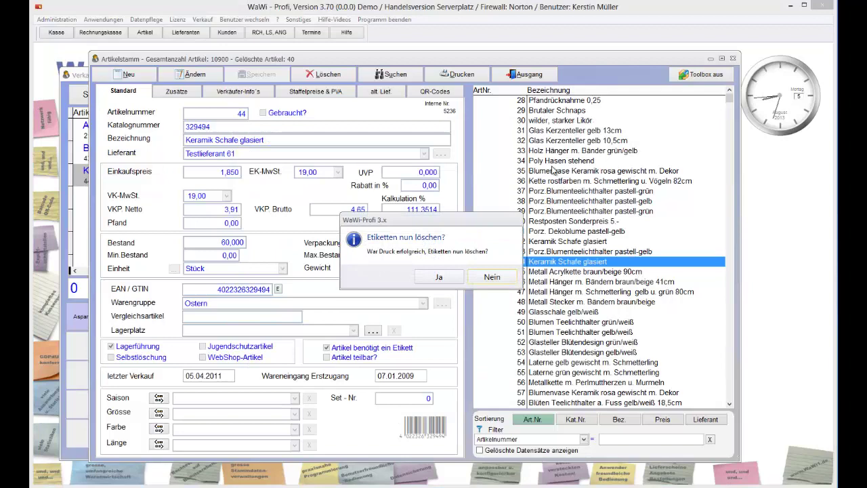
left_click(489, 277)
- Assign the HP Officejet Pro 8600 as the article label printer in the system settings and close them
left_click(54, 20)
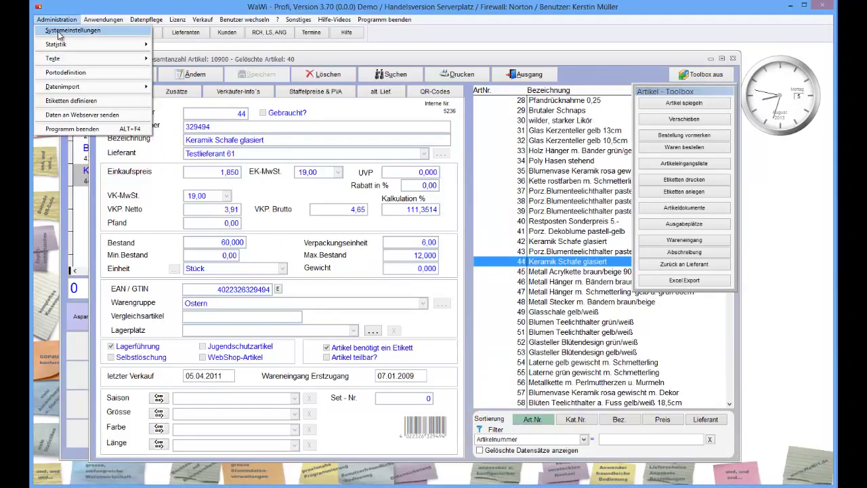
mouse_move(102, 31)
left_click(199, 34)
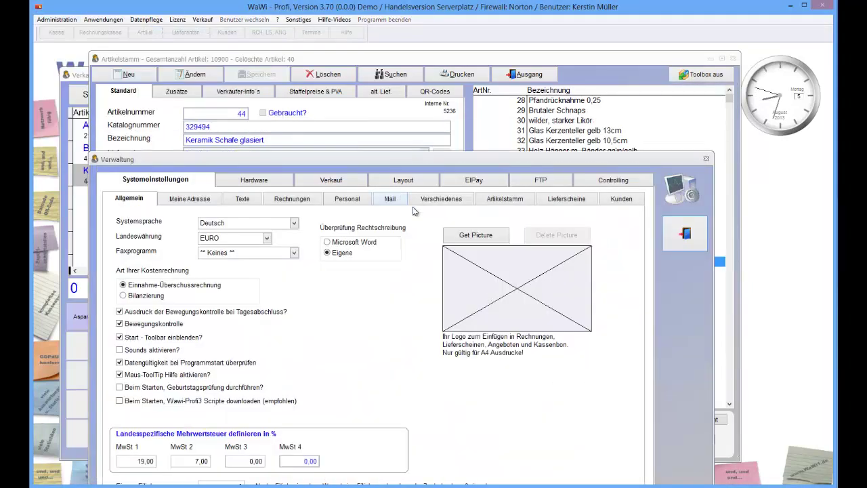
left_click(256, 180)
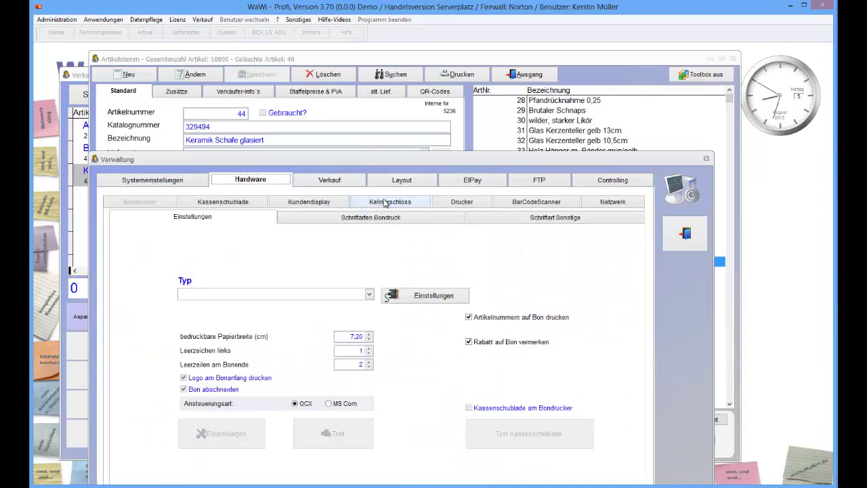
left_click(451, 202)
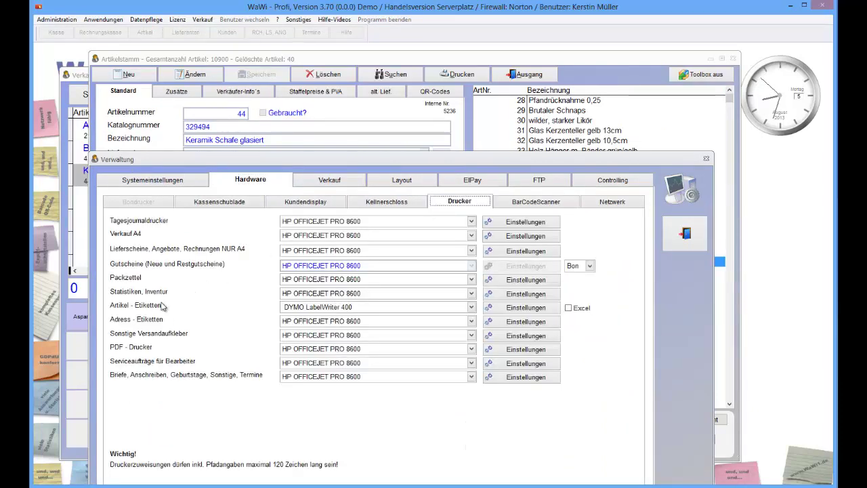
left_click(336, 309)
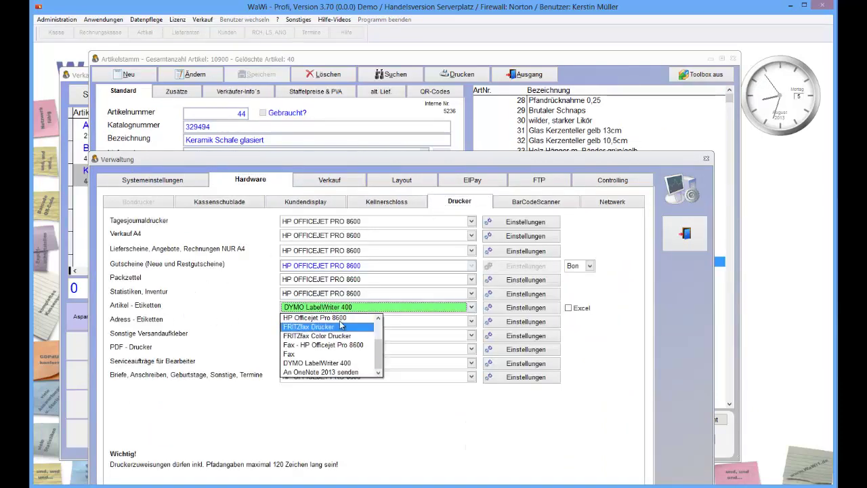
left_click(332, 318)
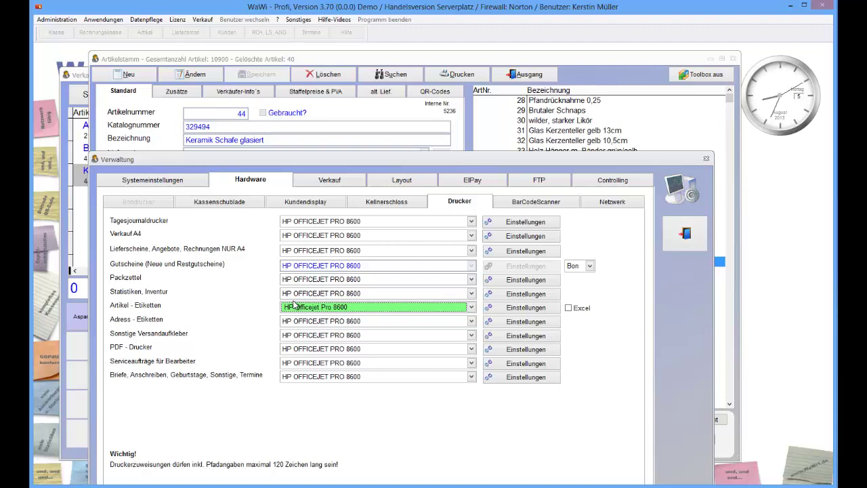
left_click(685, 233)
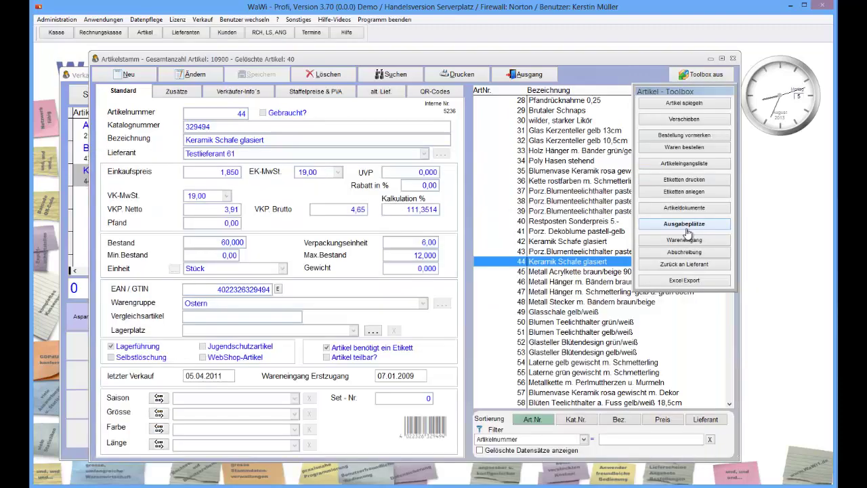
- Preview the article's labels on the Zweckform 3669 sheet with the HP Officejet Pro 8600, then close the preview
left_click(684, 179)
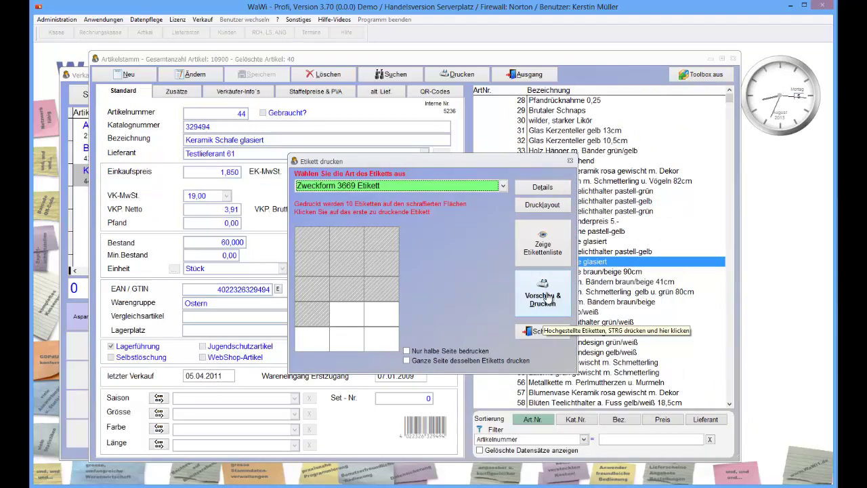
left_click(549, 298)
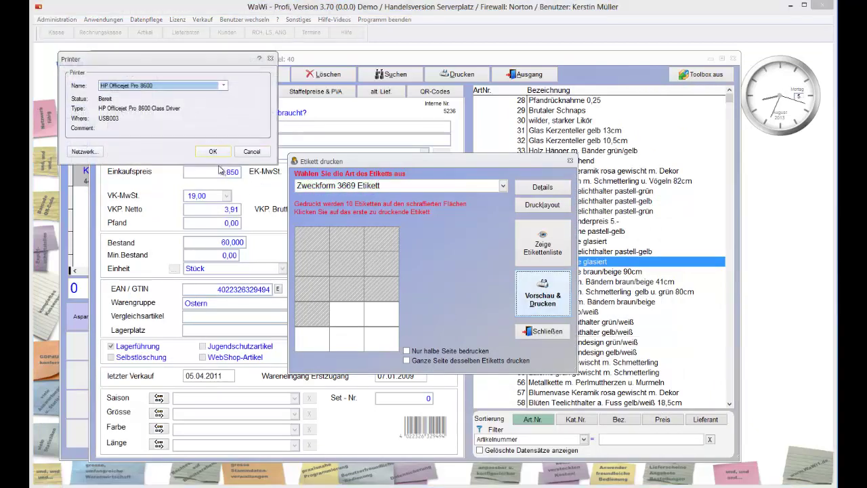
left_click(213, 152)
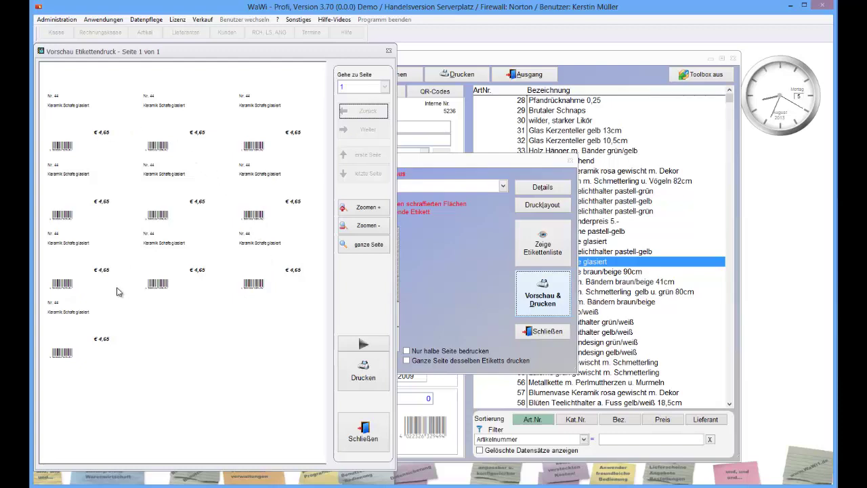
left_click(358, 445)
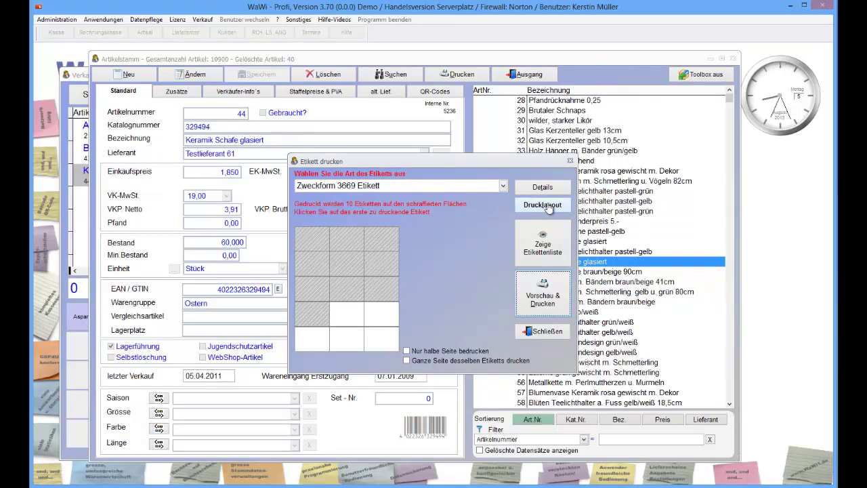
- Open the Standard template of the Etikett print layout for customizing in the label designer
left_click(548, 205)
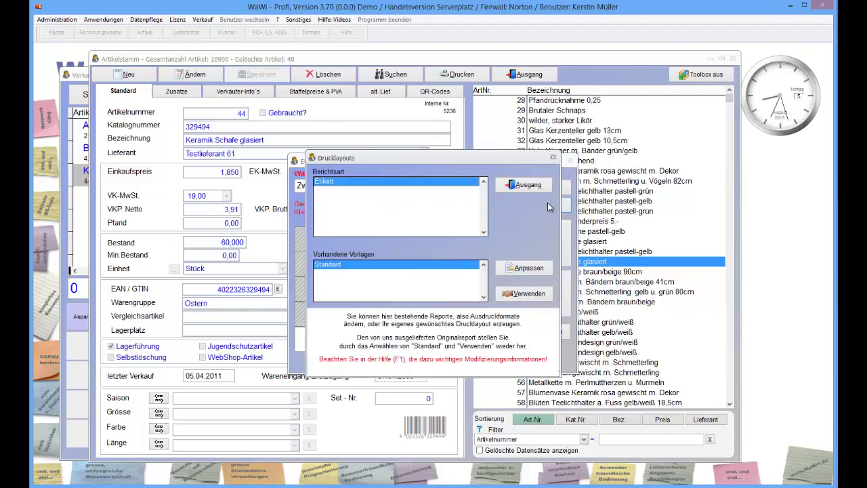
left_click(533, 268)
left_click(509, 291)
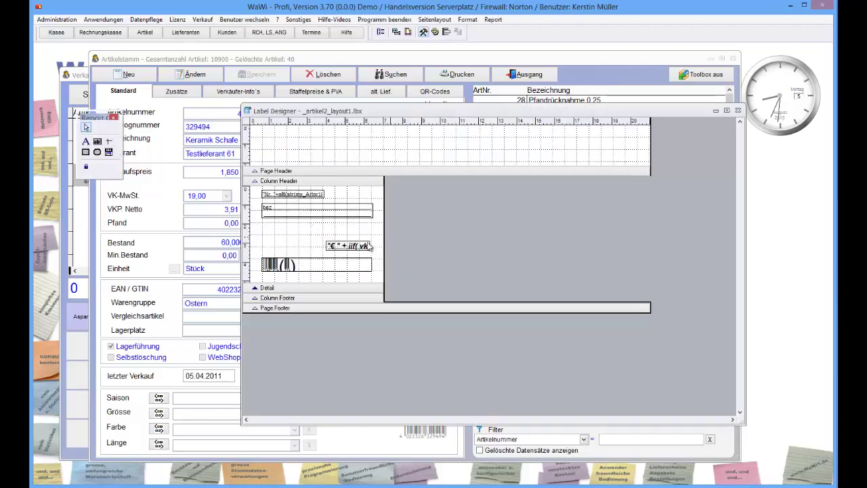
- Enlarge the price field on the label and set its font to Arial bold italic, size 16
left_click(336, 247)
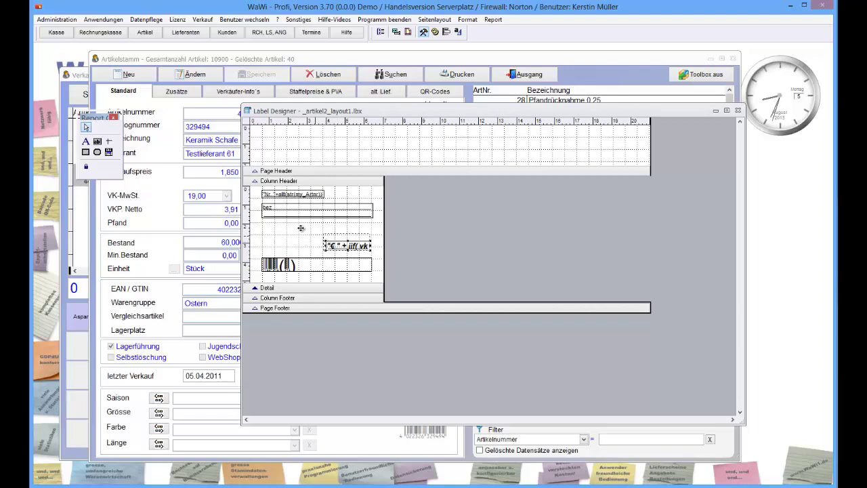
left_click_drag(324, 234, 300, 234)
double_click(323, 240)
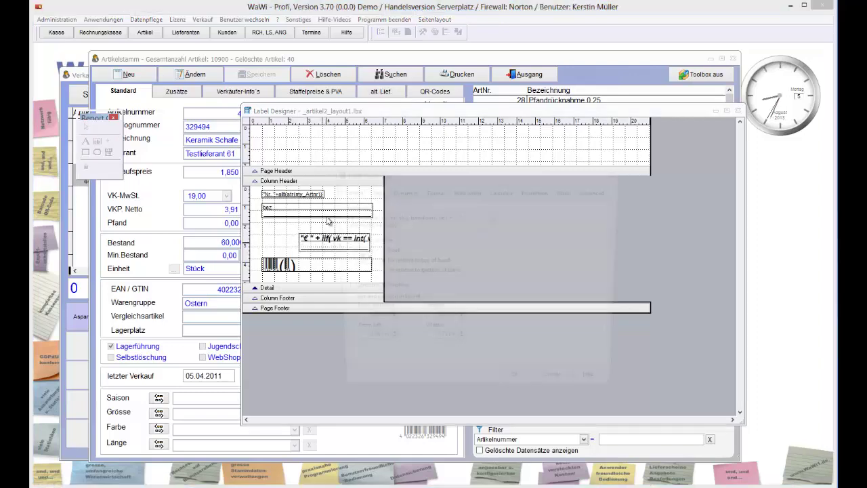
left_click(379, 192)
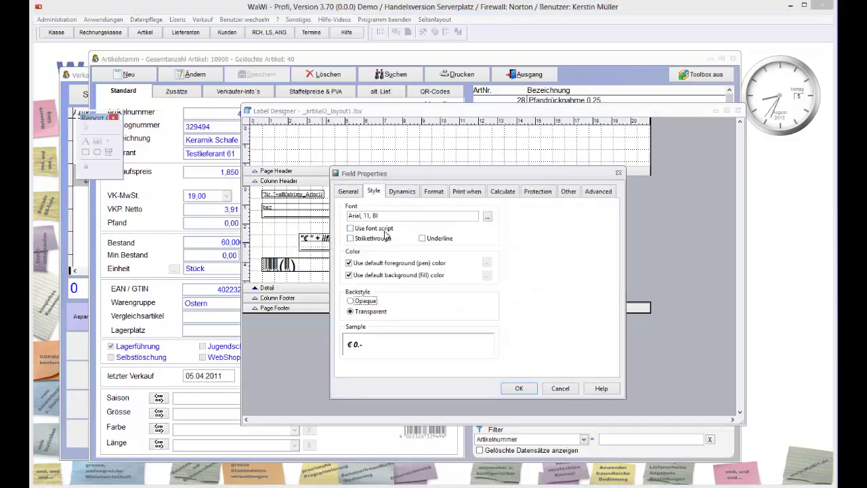
left_click(487, 217)
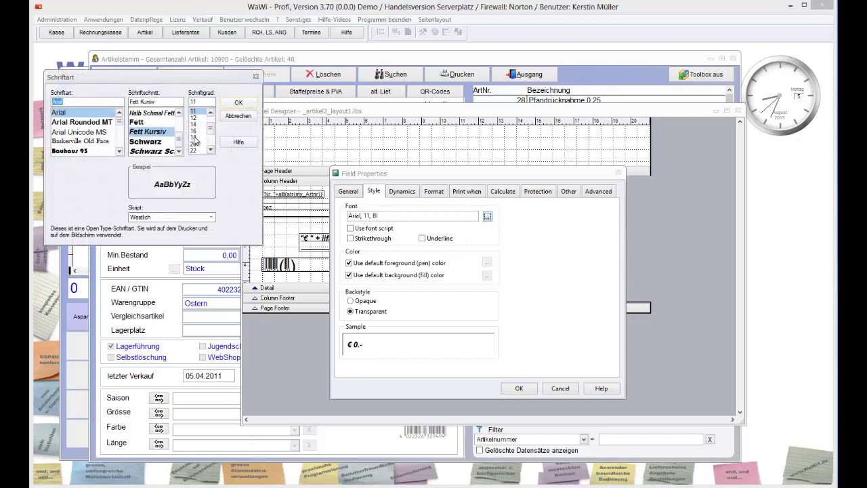
left_click(193, 131)
left_click(238, 102)
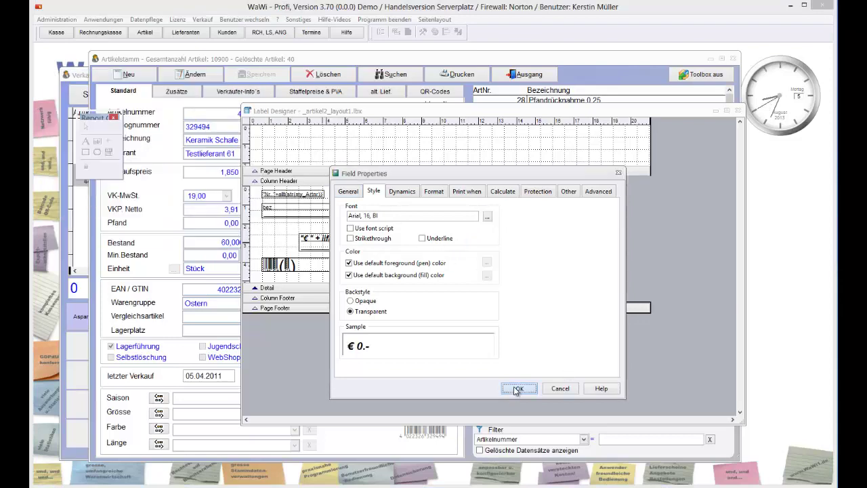
left_click(517, 388)
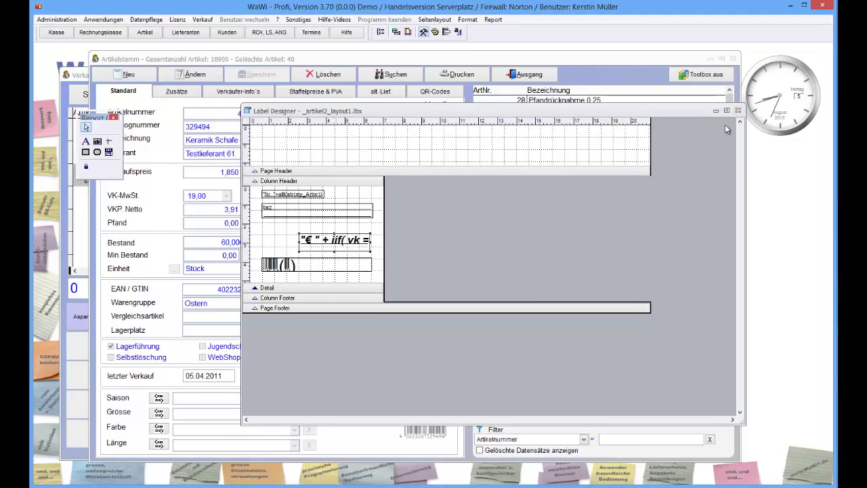
- Close the label designer with the changes kept, adopt LAYOUT1 for future labels and leave the print layouts
left_click(737, 110)
left_click(389, 283)
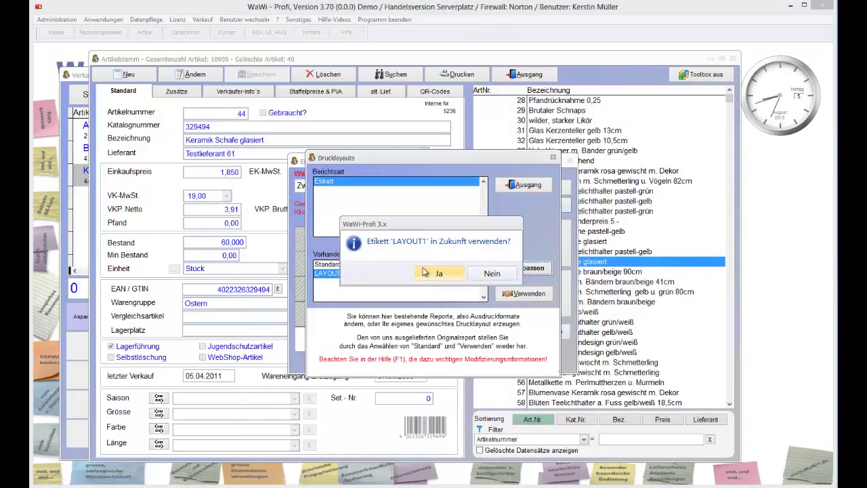
left_click(434, 273)
left_click(520, 185)
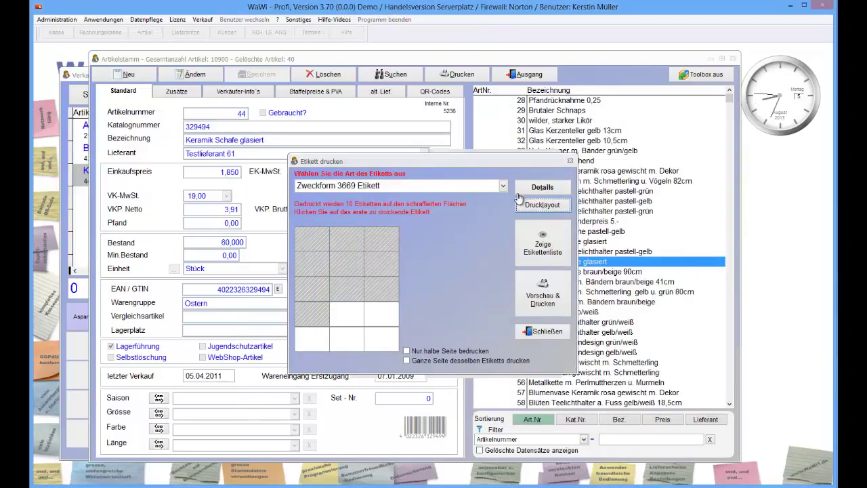
- Preview the Zweckform 3669 label sheet in the customized layout, then close the preview
left_click(543, 301)
left_click(212, 150)
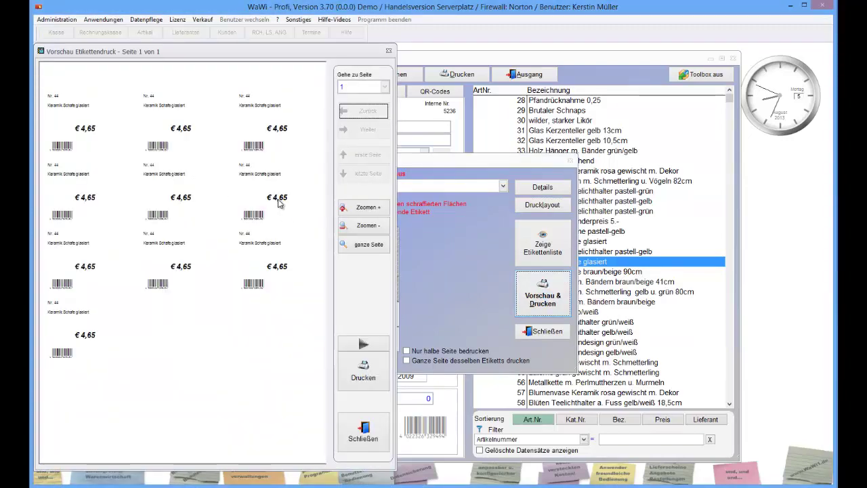
left_click(363, 432)
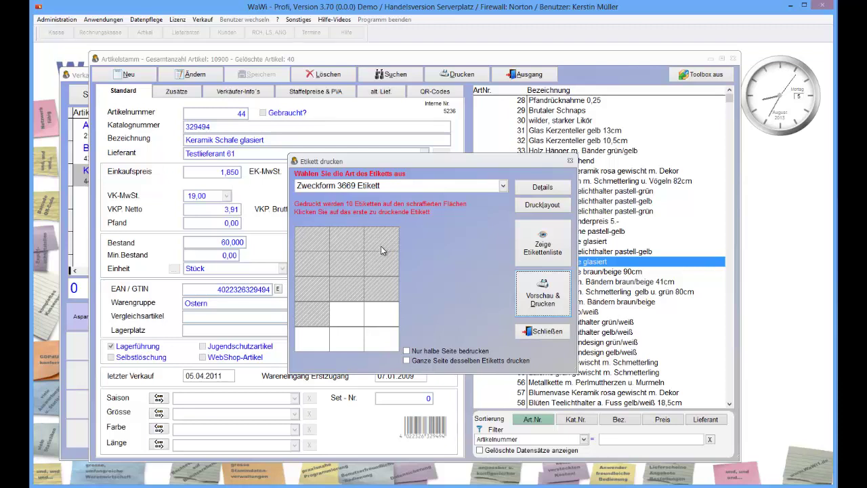
- Start the label print at the middle label of the second row and preview the sheet with the HP Officejet Pro 8600
left_click(314, 264)
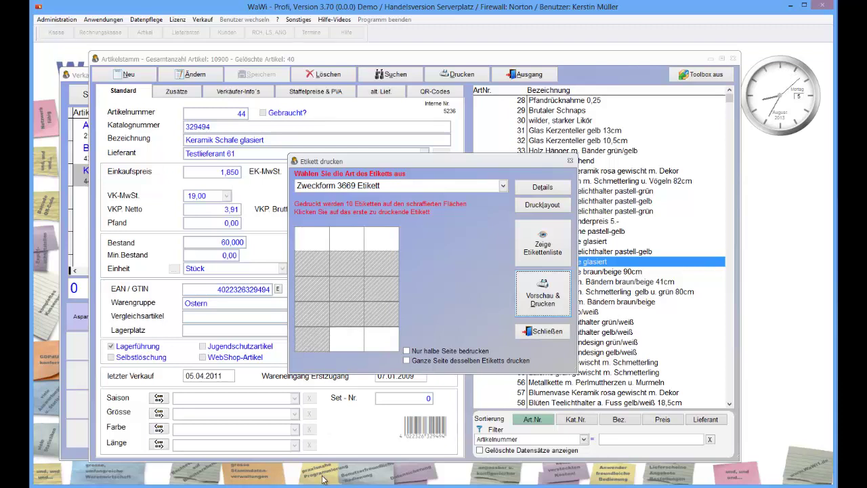
left_click(347, 264)
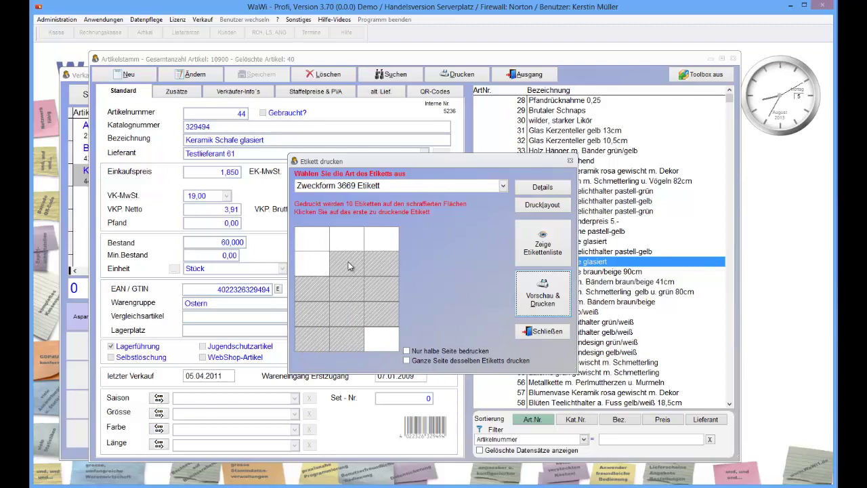
left_click(547, 304)
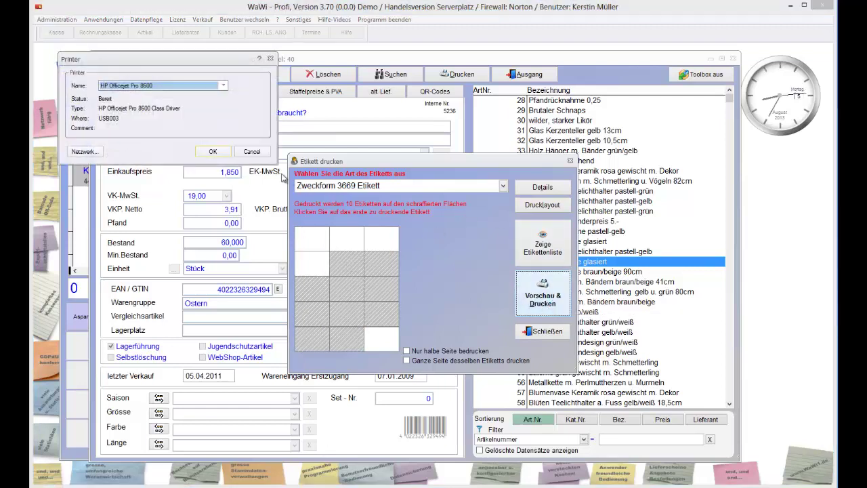
left_click(217, 152)
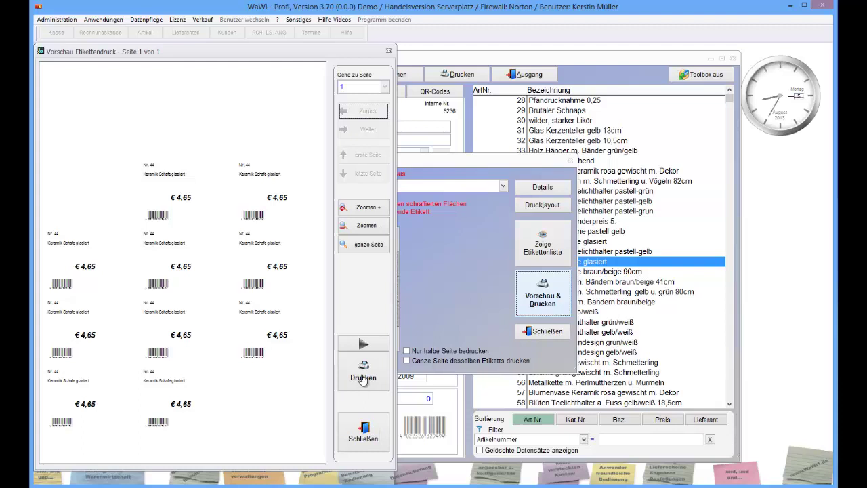
- Choose the HP Officejet Pro 8600 in the preview's printer selection, then close the preview
left_click(371, 348)
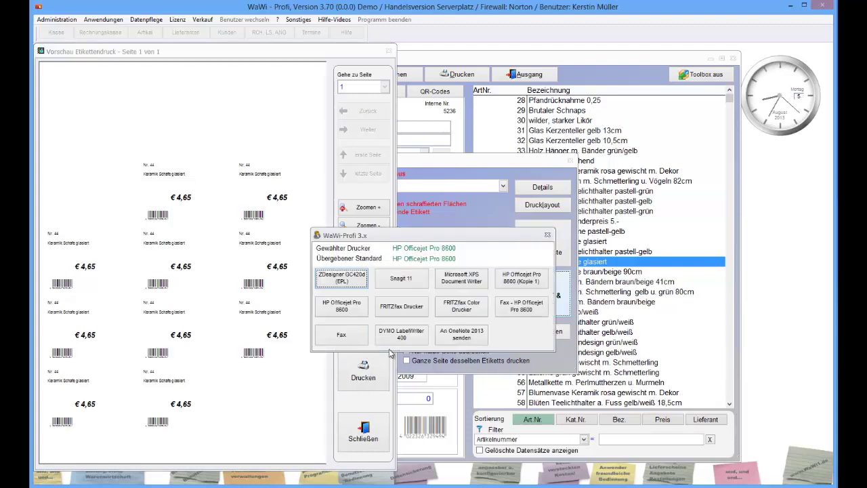
left_click(362, 311)
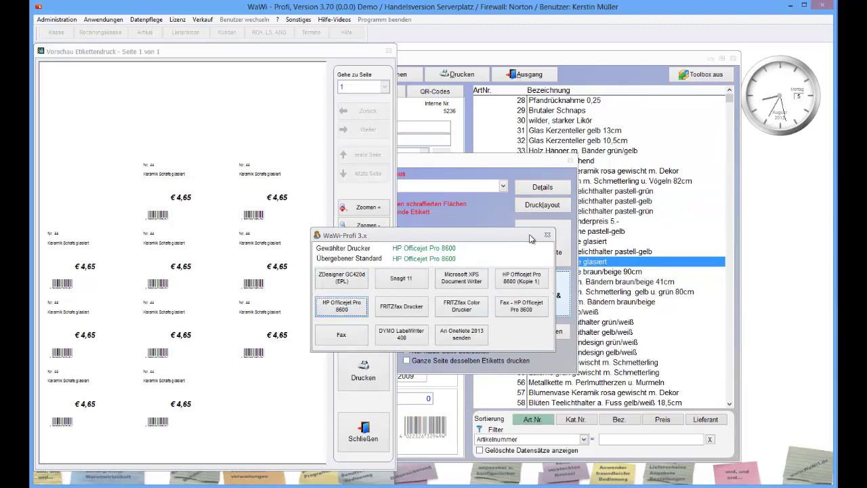
left_click(371, 442)
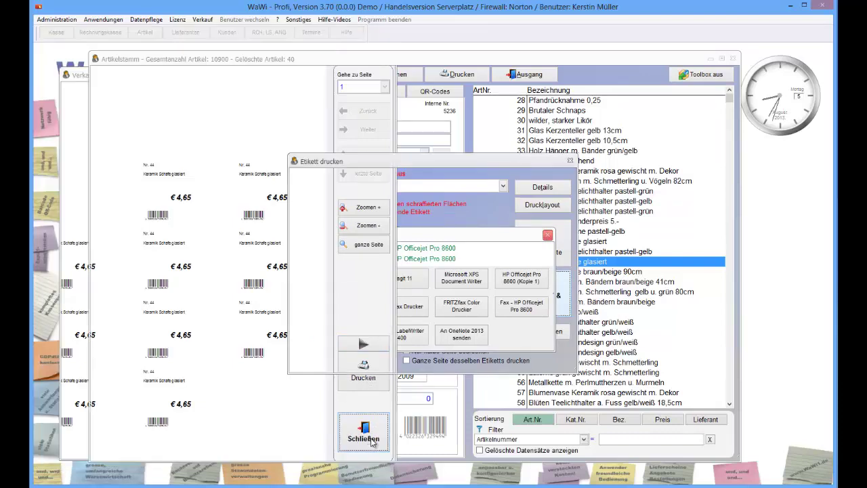
- Close the label print window and delete the existing labels
left_click(542, 330)
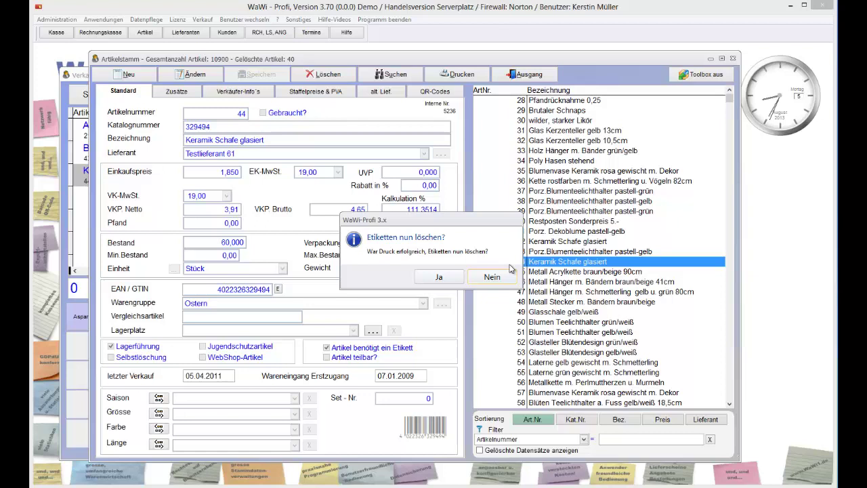
left_click(446, 276)
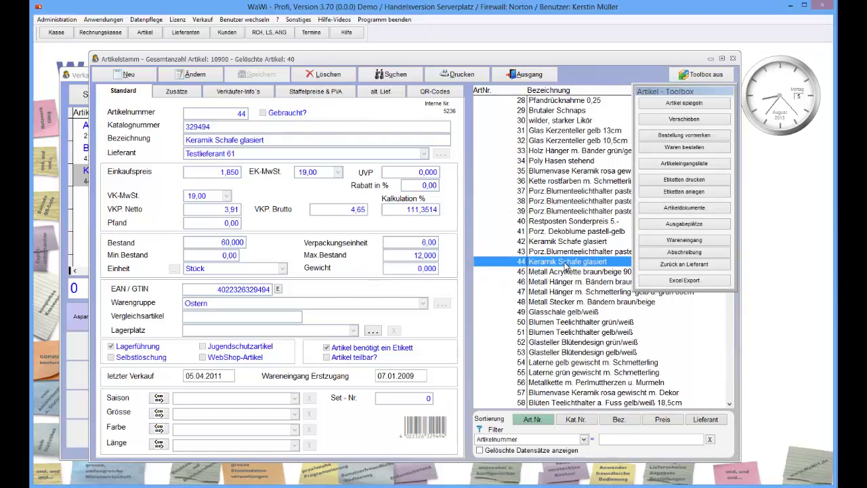
- Create 2 labels for article 39, Porz.Blumenteelichthalter pastell-grün, with the quick label entry
left_click(564, 213)
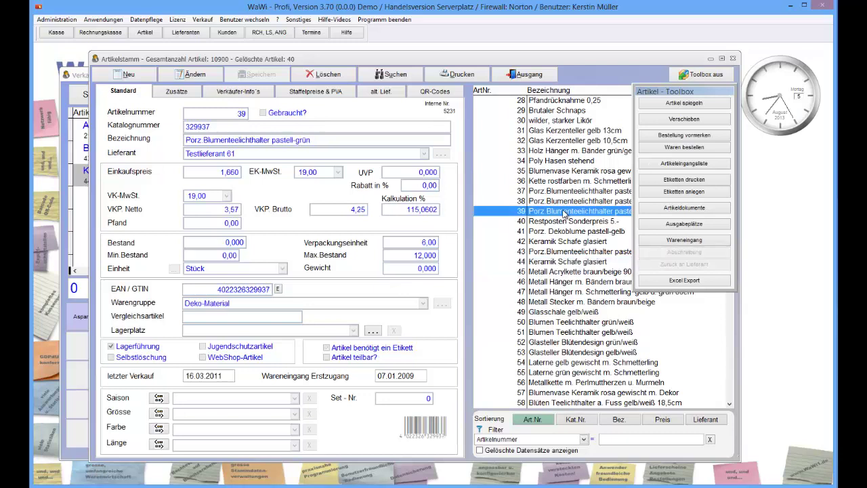
right_click(564, 213)
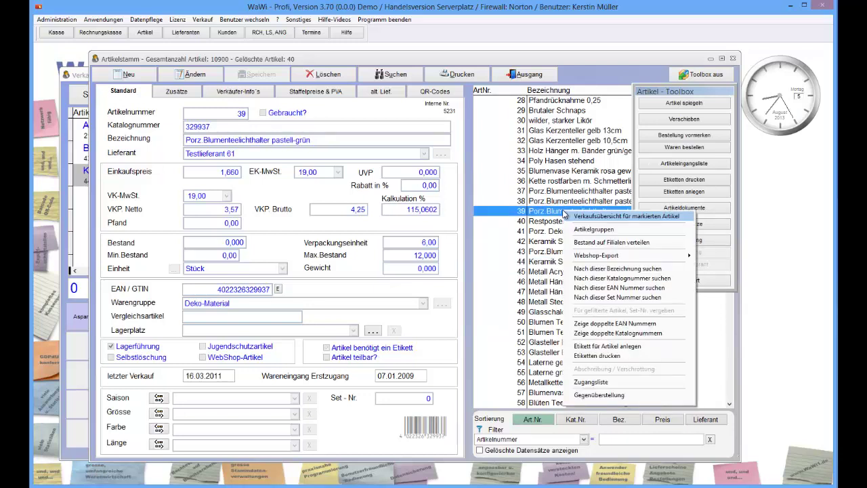
left_click(602, 346)
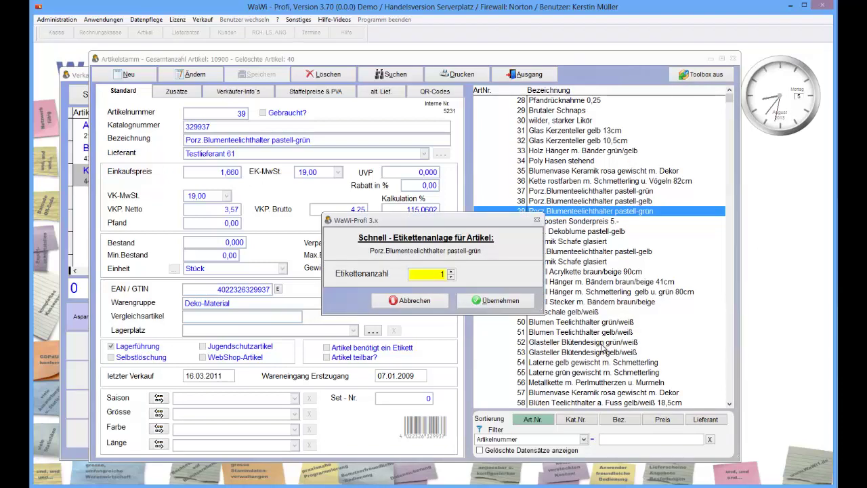
left_click(452, 271)
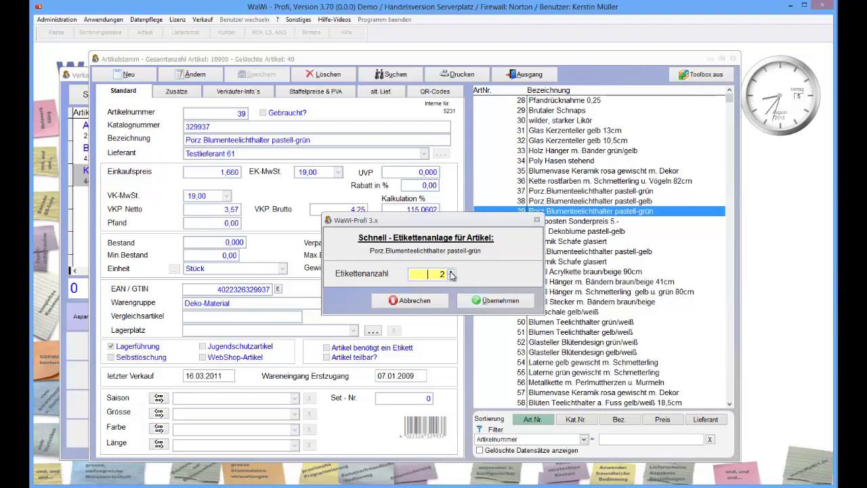
left_click(499, 302)
- Create 3 labels for article 48, Metall Stecker m. Bändern braun/beige, with the quick label entry
right_click(534, 302)
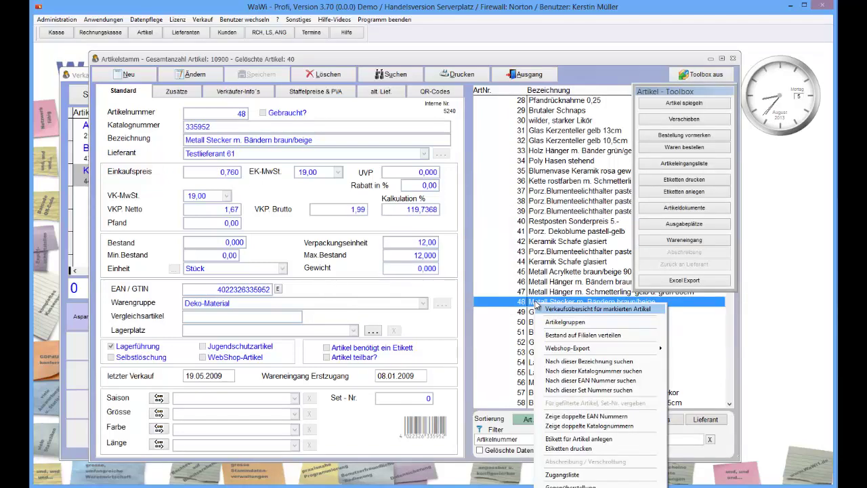
left_click(580, 438)
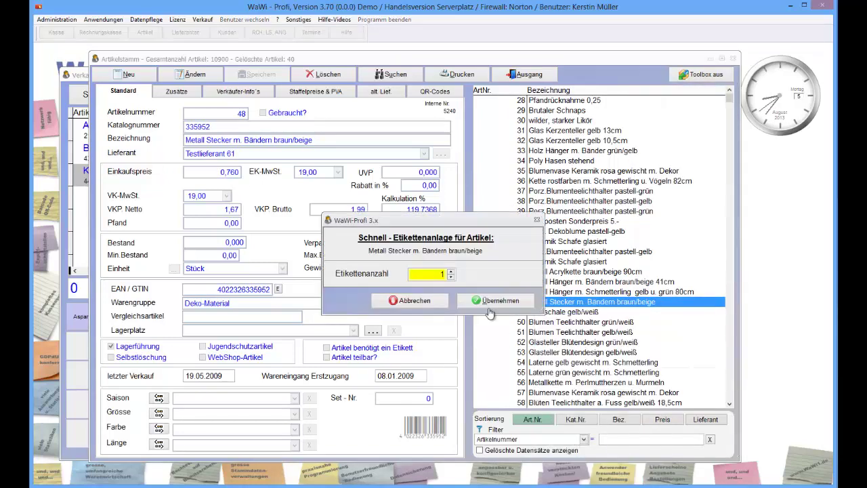
left_click(450, 271)
left_click(487, 300)
- Create 2 labels for article 30, wilder, starker Likör, with the quick label entry
left_click(541, 122)
right_click(541, 125)
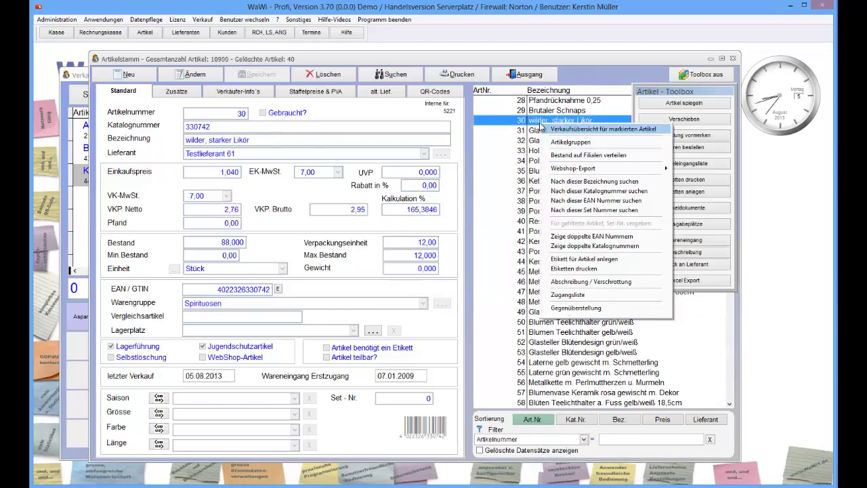
left_click(572, 261)
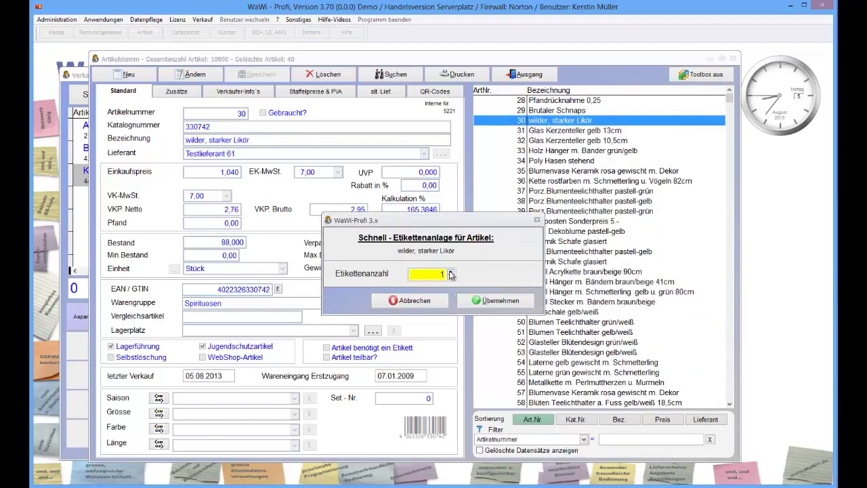
left_click(451, 272)
left_click(477, 300)
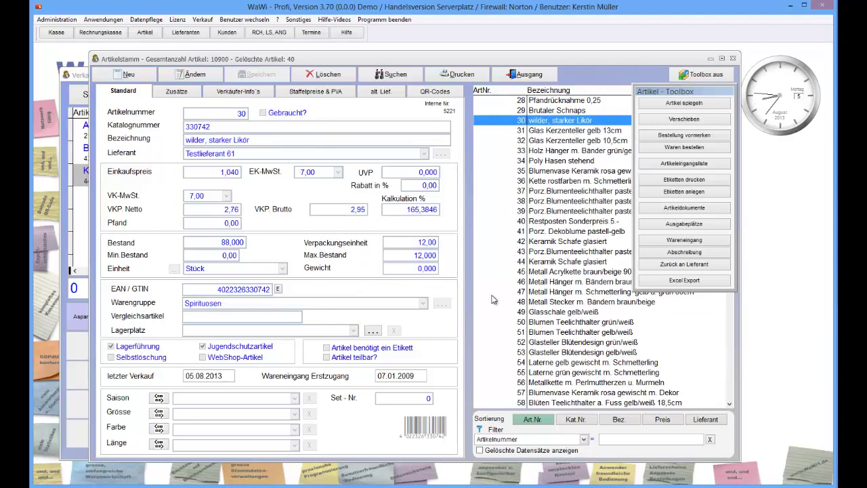
- Leave the article master, then cancel the open sale's items and exit the cash register to the start menu
left_click(525, 74)
left_click(119, 93)
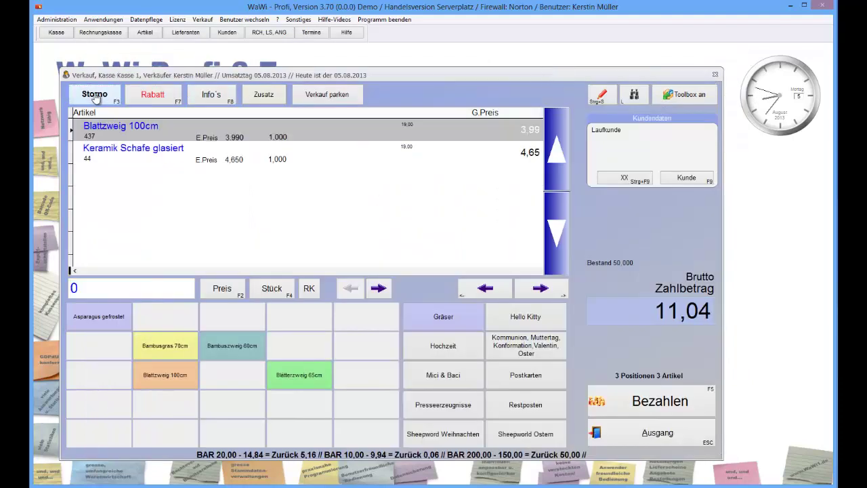
left_click(691, 440)
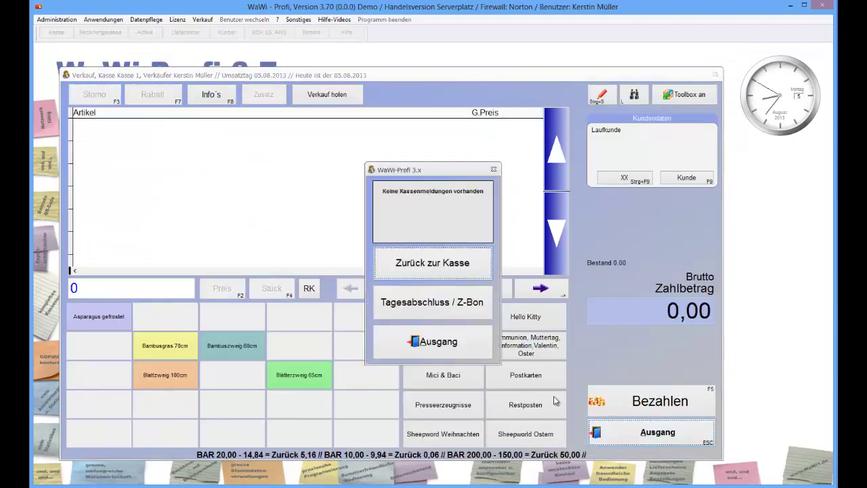
left_click(440, 349)
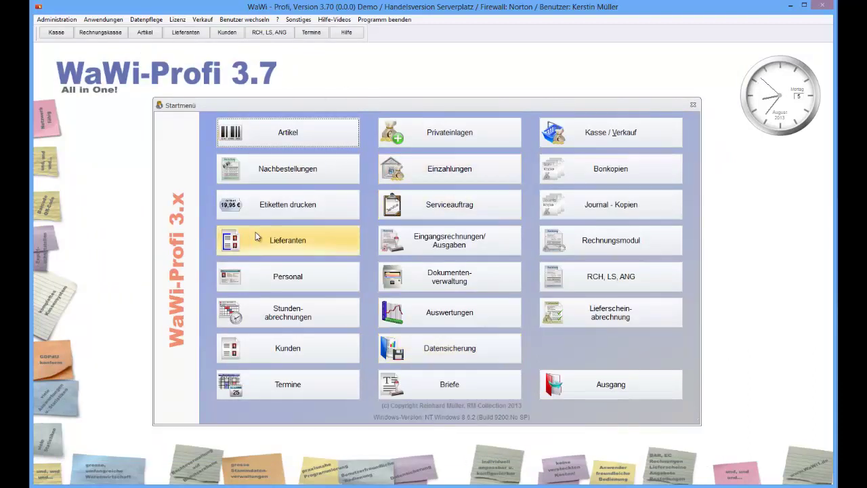
- Open label printing from the start menu, preview the sheet starting at the first row's second label, then close the preview
left_click(274, 207)
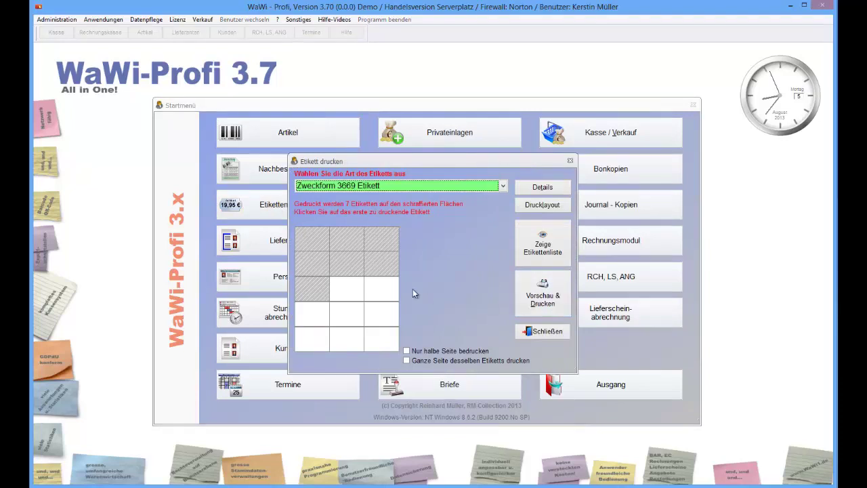
left_click(343, 244)
left_click(548, 290)
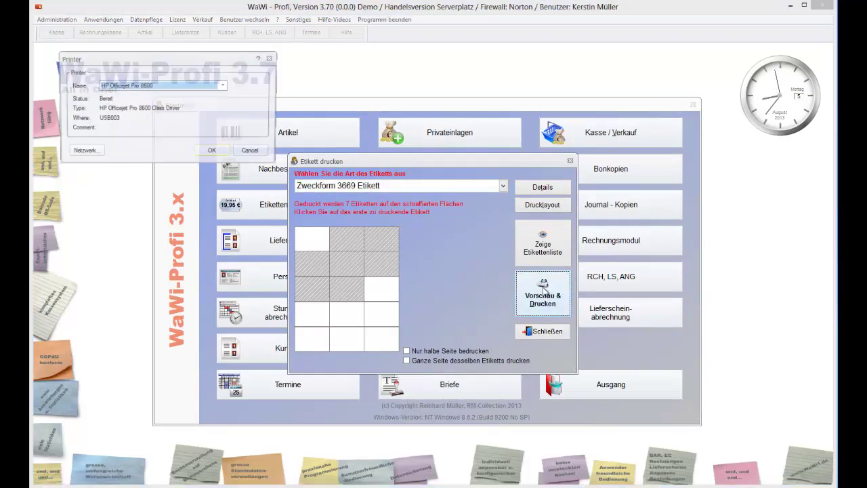
left_click(212, 152)
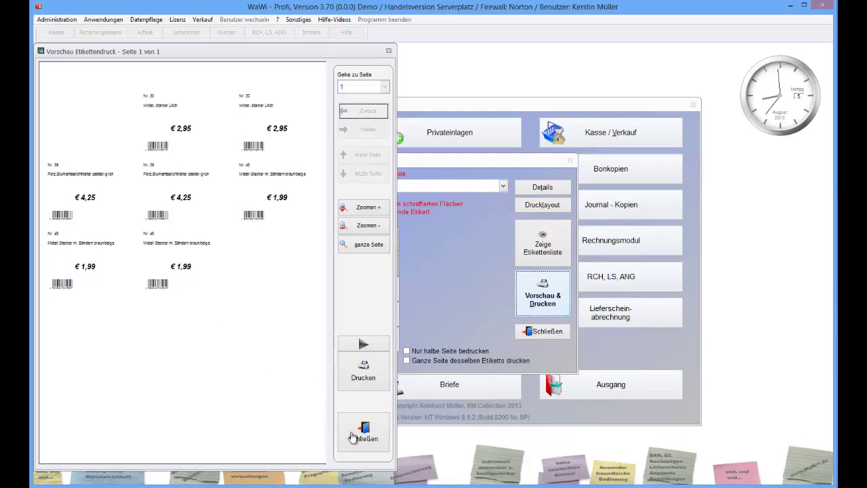
left_click(375, 441)
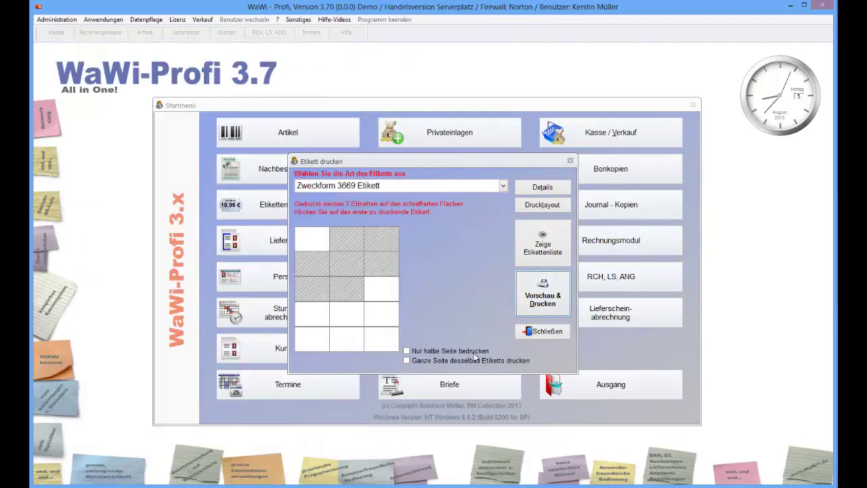
- Open label layout LAYOUT1 in the designer, close it without changes, keep LAYOUT1 for future use and leave the print layouts
left_click(543, 204)
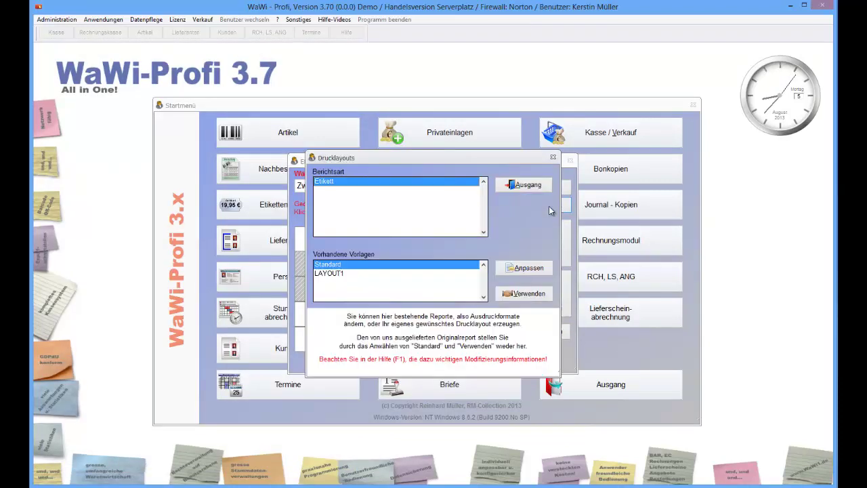
left_click(331, 273)
left_click(529, 269)
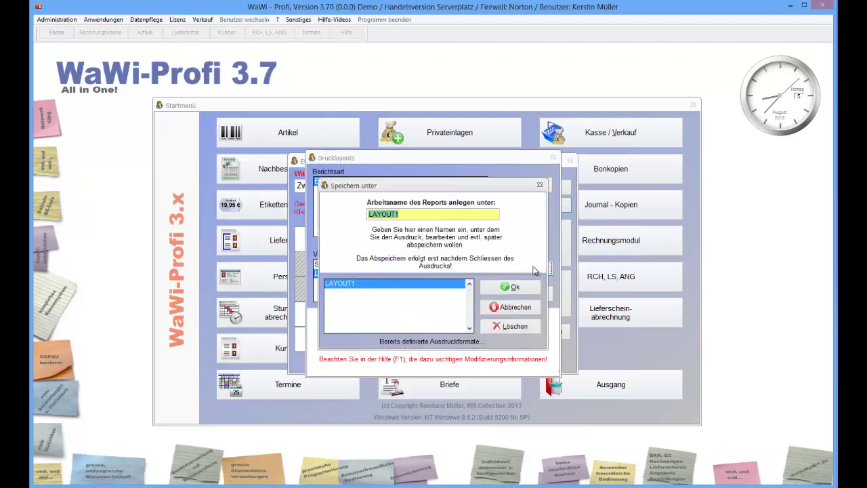
left_click(514, 285)
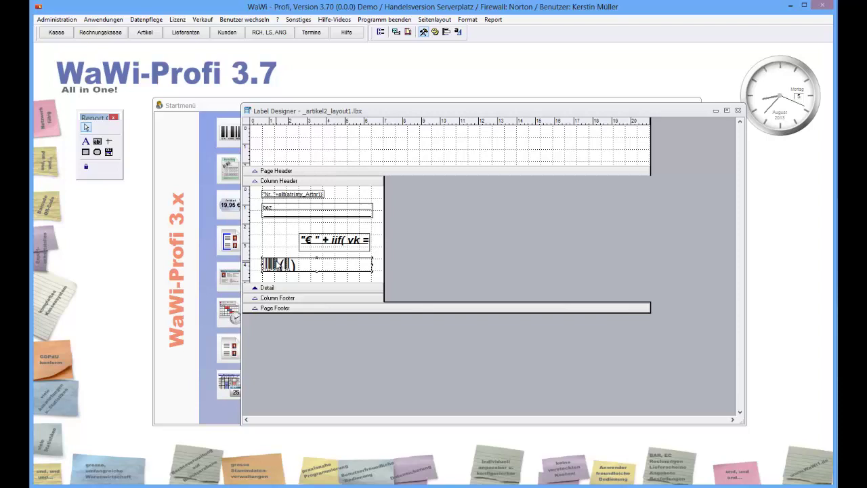
left_click(738, 111)
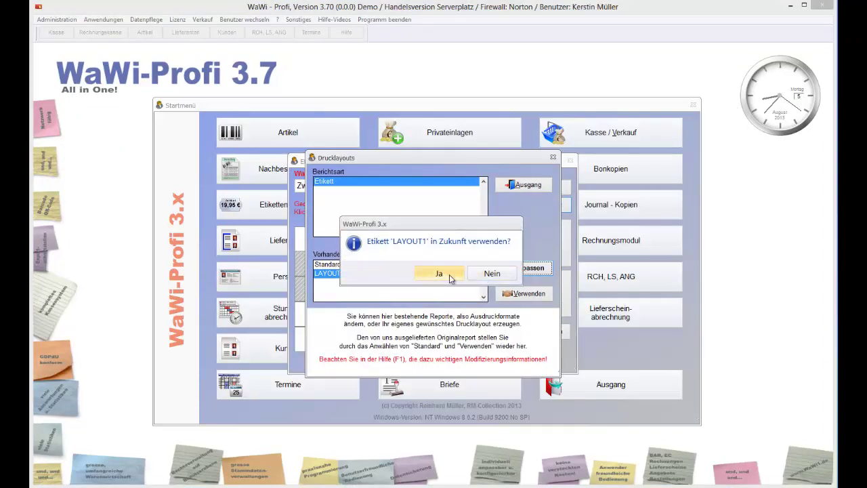
left_click(450, 277)
left_click(521, 187)
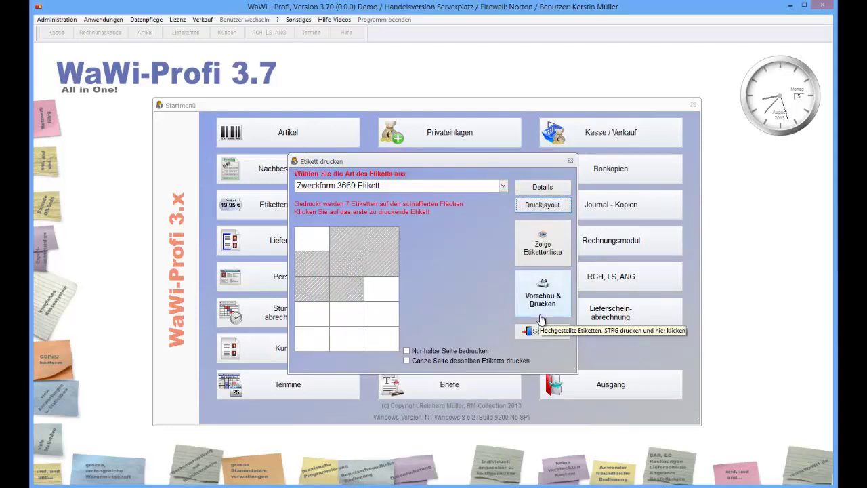
- Show the list of stored labels and set the quantity to 5 for article 30 and 1 for article 39
left_click(550, 260)
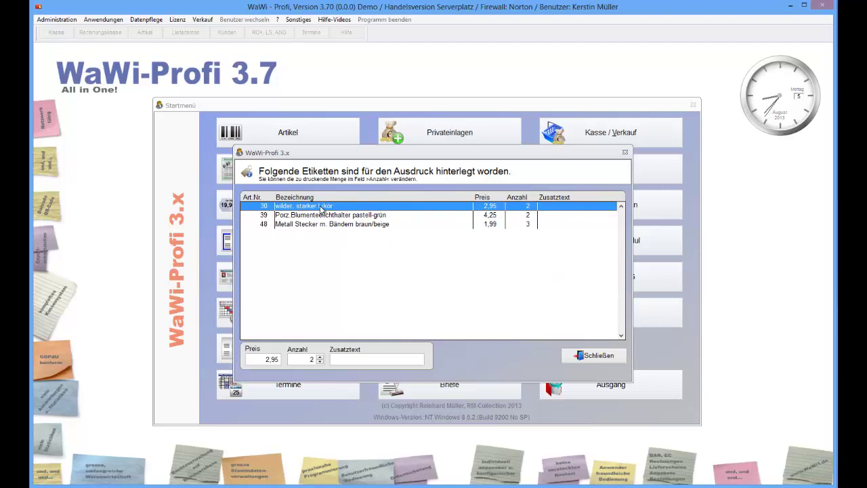
left_click(320, 357)
left_click(321, 357)
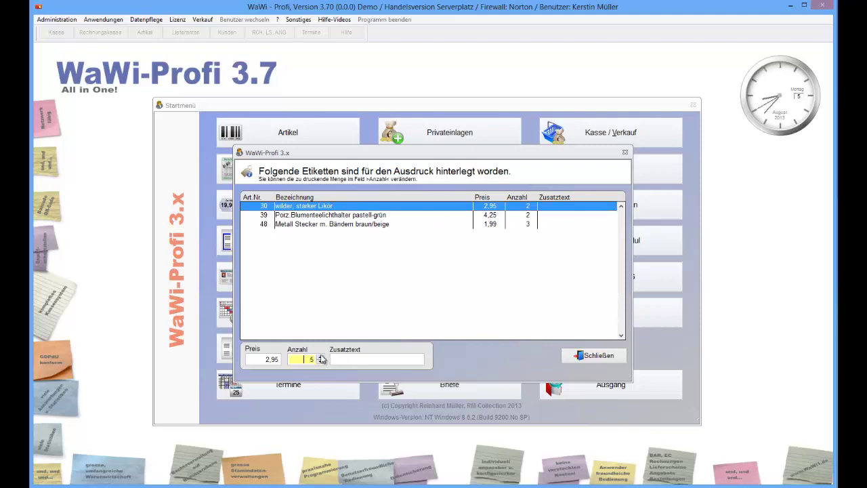
left_click(440, 215)
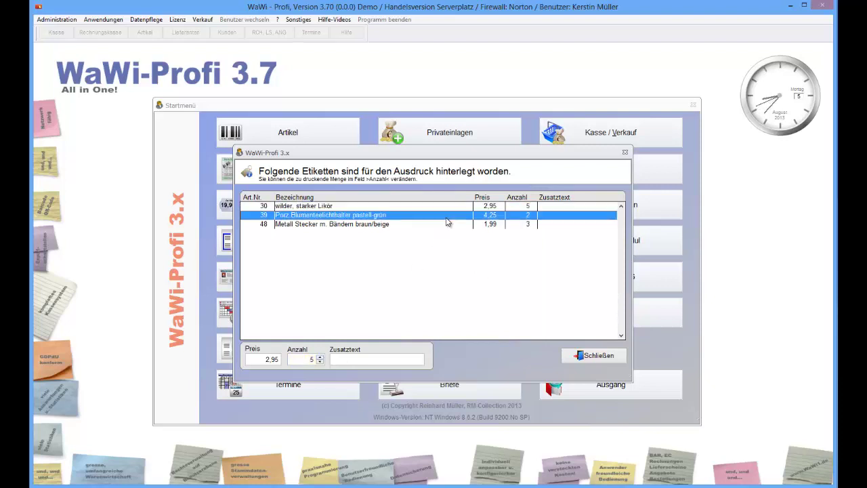
left_click(320, 361)
- Set the label quantity for article 48, Metall Stecker m. Bändern braun/beige, to 6 and close the label list
left_click(489, 224)
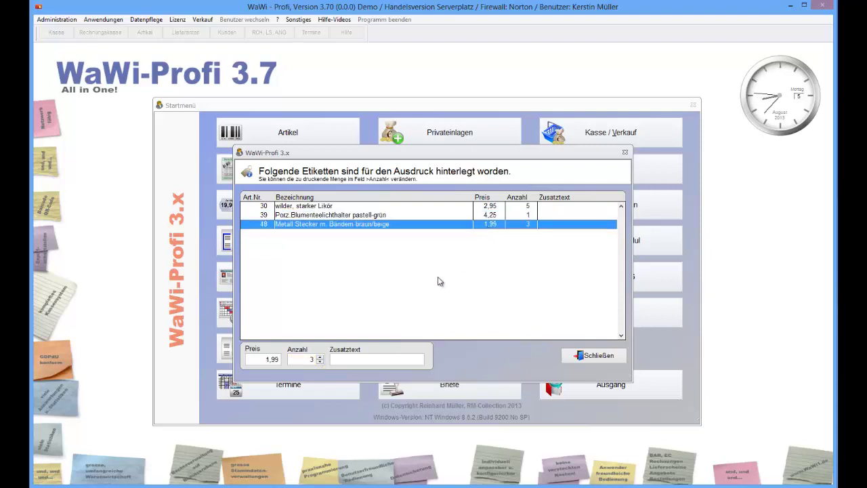
left_click(321, 357)
left_click(321, 357)
left_click(321, 362)
left_click(374, 216)
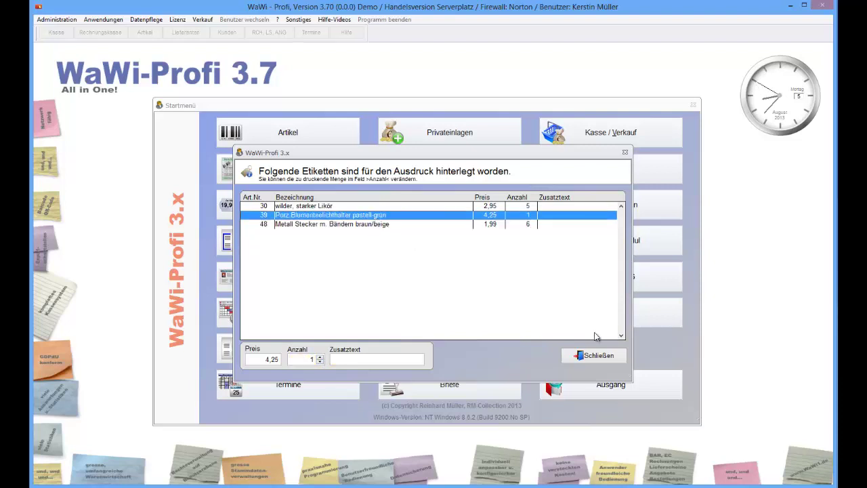
left_click(594, 355)
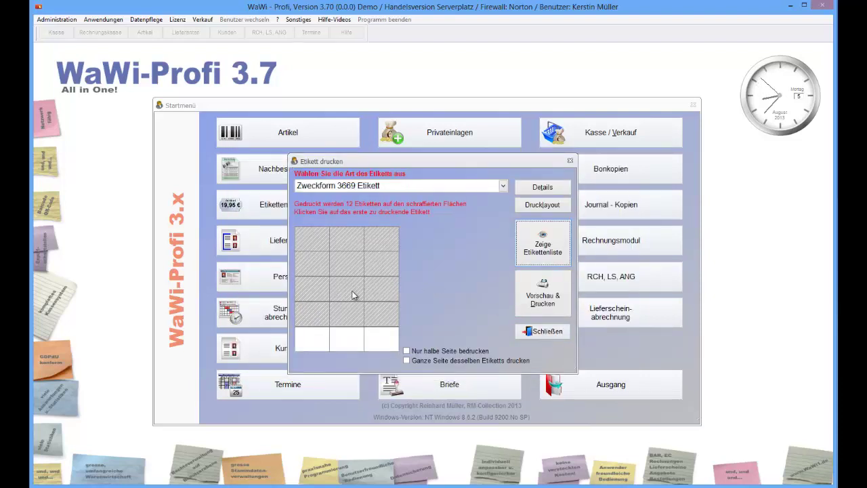
- Preview the label sheet with the changed quantities, close the preview and leave label printing
left_click(543, 295)
left_click(214, 153)
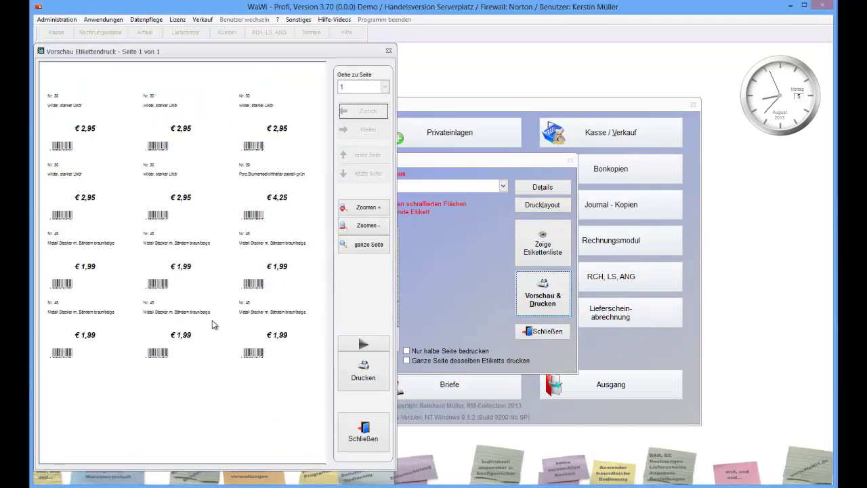
left_click(366, 437)
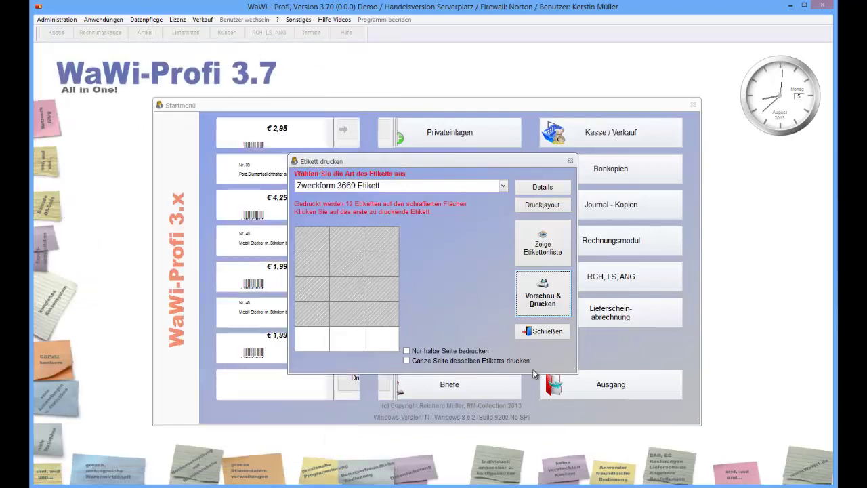
left_click(548, 335)
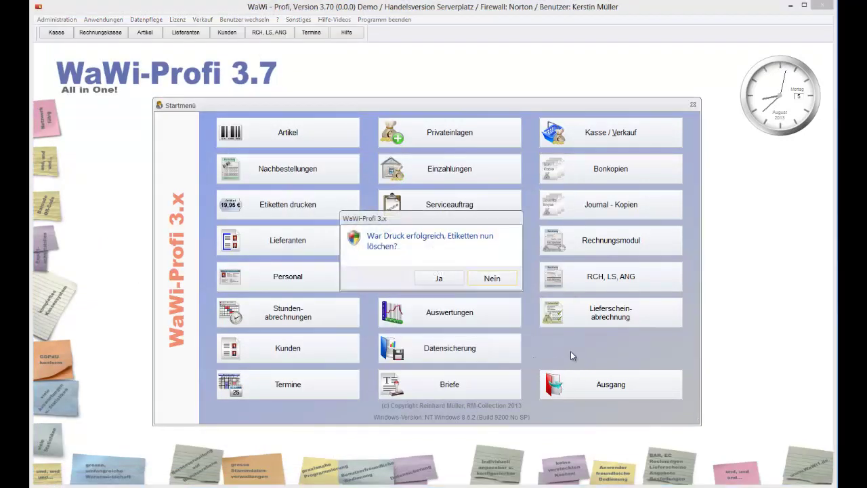